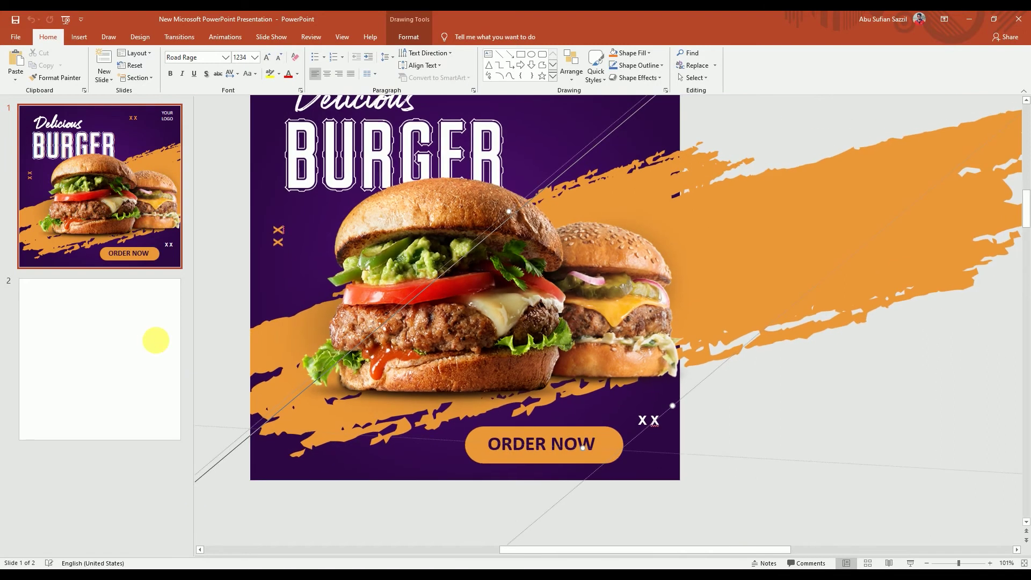
# Examine the finished burger poster on slide 1 and the three colour swatches beside slide 2
pyautogui.moveTo(282, 121); pyautogui.dragTo(353, 338)
pyautogui.click(352, 338)
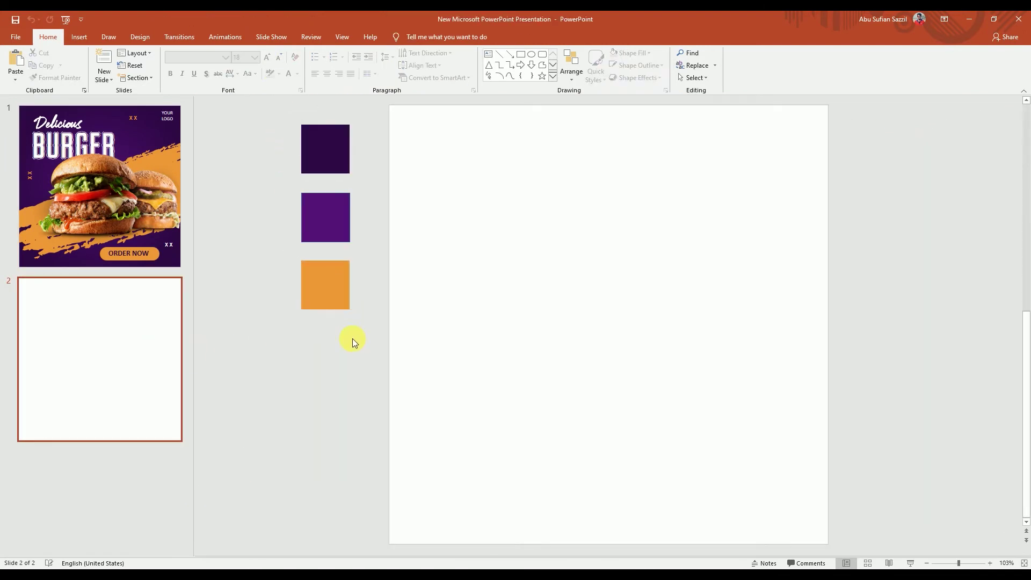
pyautogui.click(331, 309)
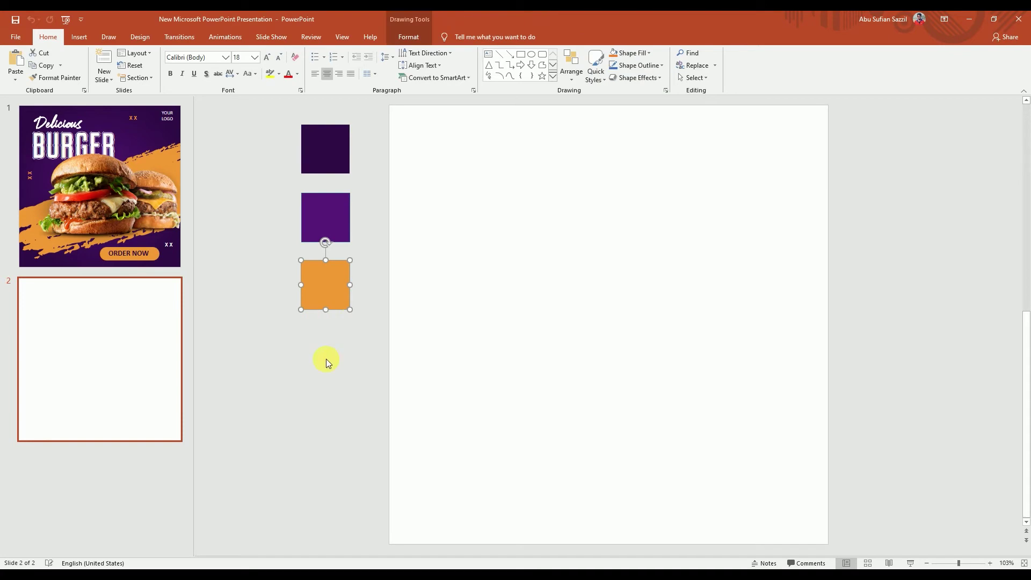
pyautogui.click(326, 361)
pyautogui.click(321, 288)
pyautogui.click(325, 402)
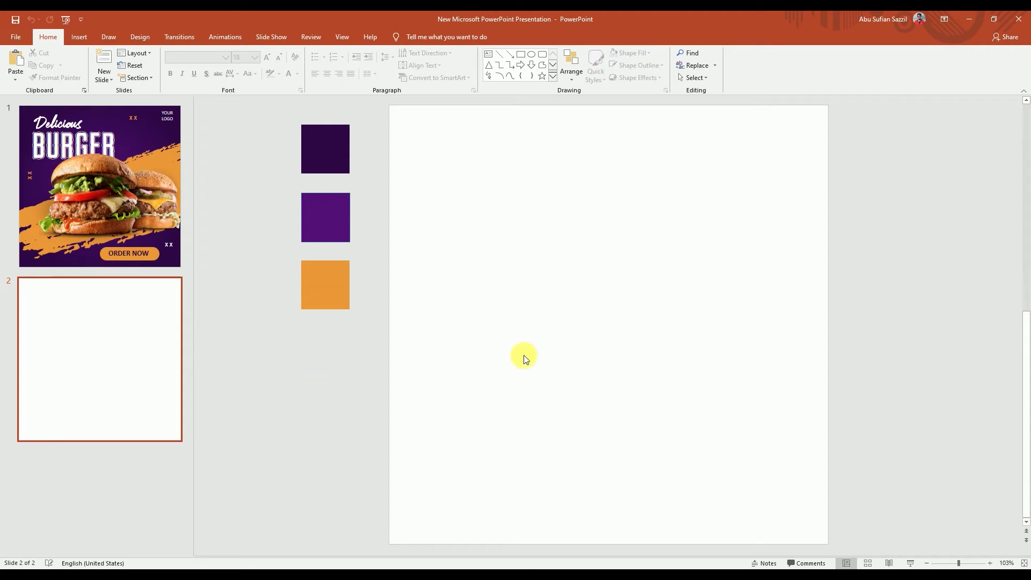
pyautogui.scroll(2, 564, 359)
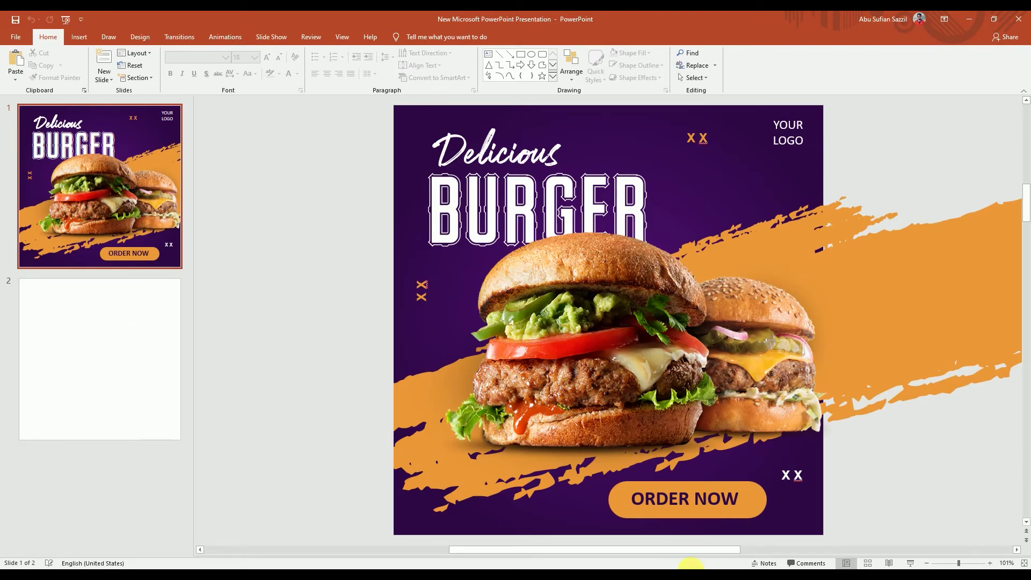
# Cover slide 2 with an 8.33 by 8.33 inch rectangle and remove its outline
pyautogui.click(110, 359)
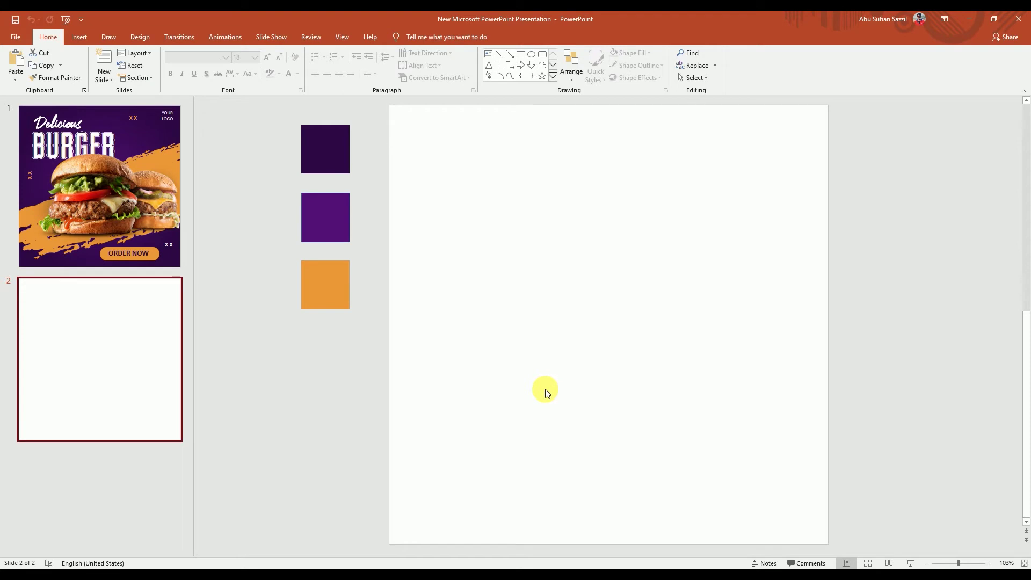
pyautogui.click(520, 54)
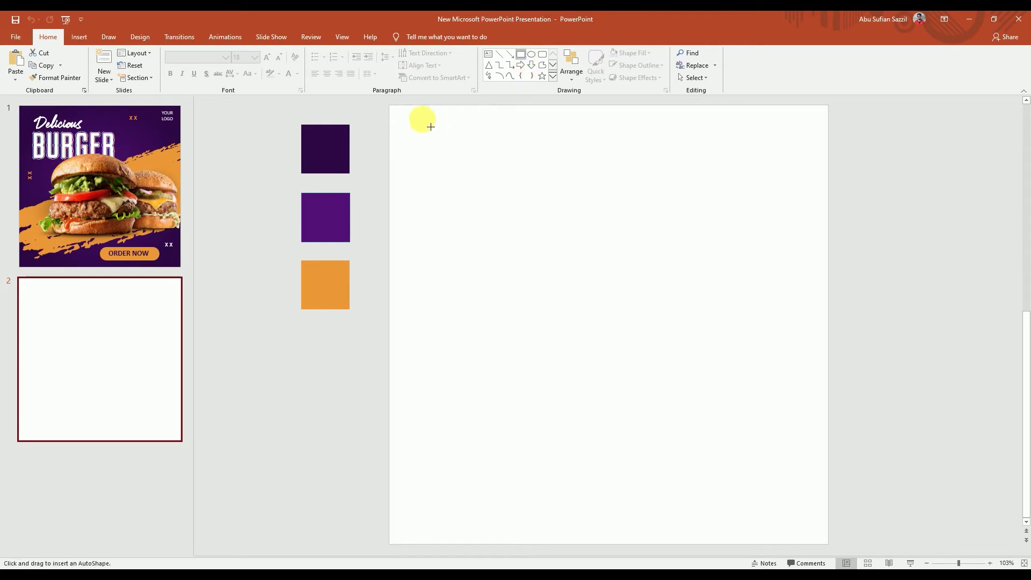
pyautogui.moveTo(394, 111); pyautogui.dragTo(833, 537)
pyautogui.moveTo(840, 326); pyautogui.dragTo(828, 324)
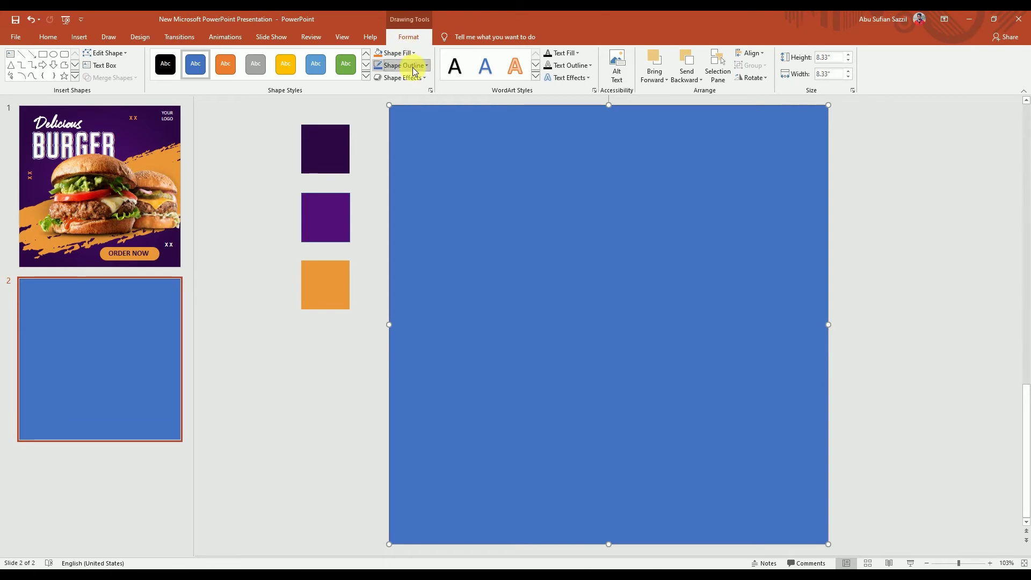
pyautogui.click(416, 71)
pyautogui.click(396, 180)
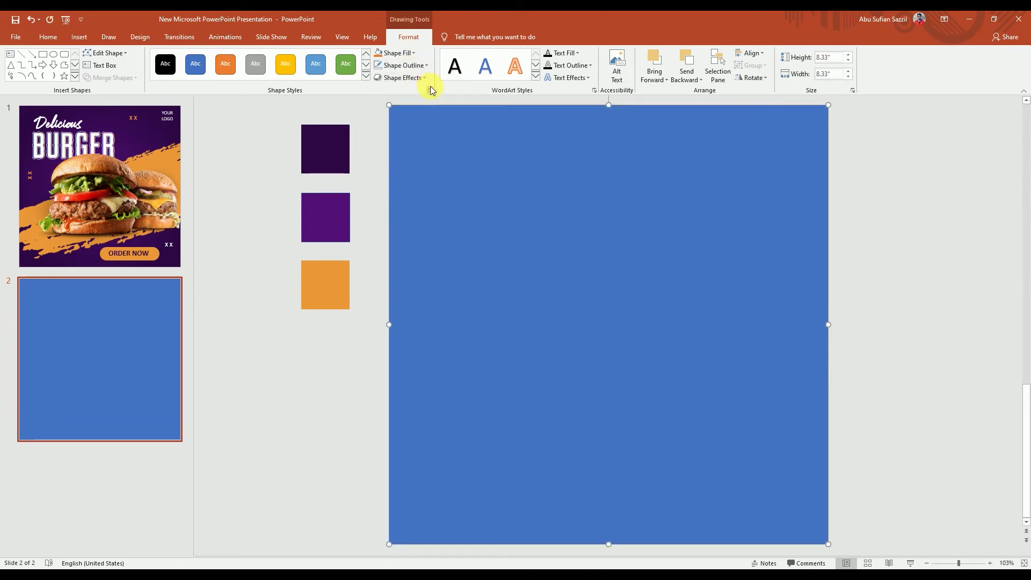
# Give the background rectangle a gradient fill and remove the middle gradient stops, keeping only the two end stops
pyautogui.click(430, 90)
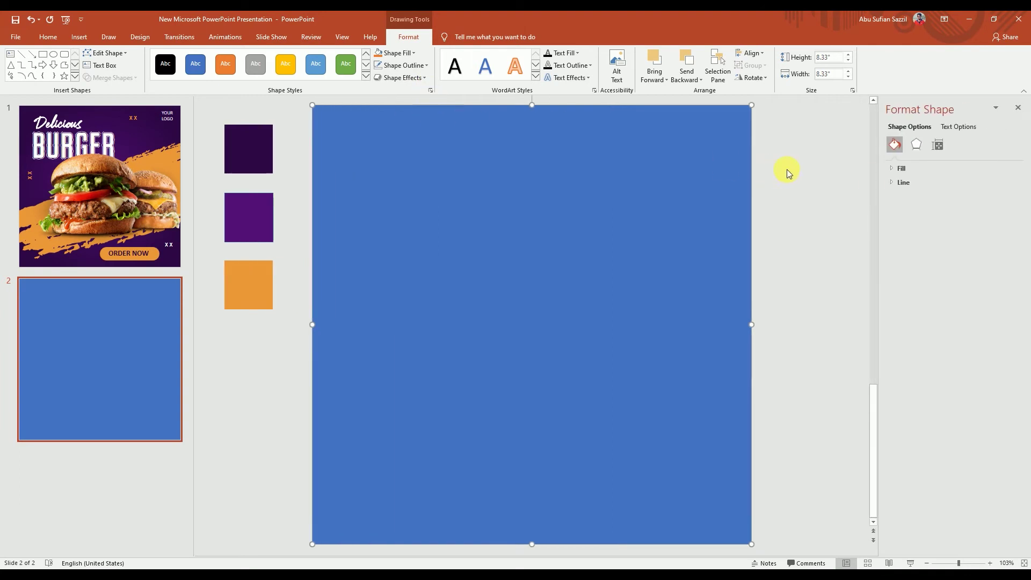
pyautogui.click(895, 168)
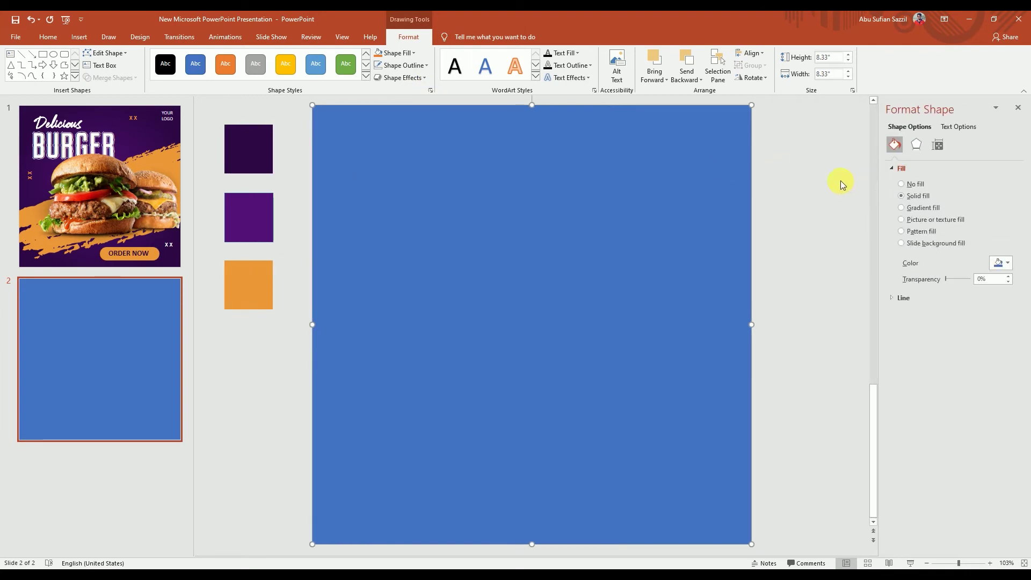
pyautogui.click(928, 209)
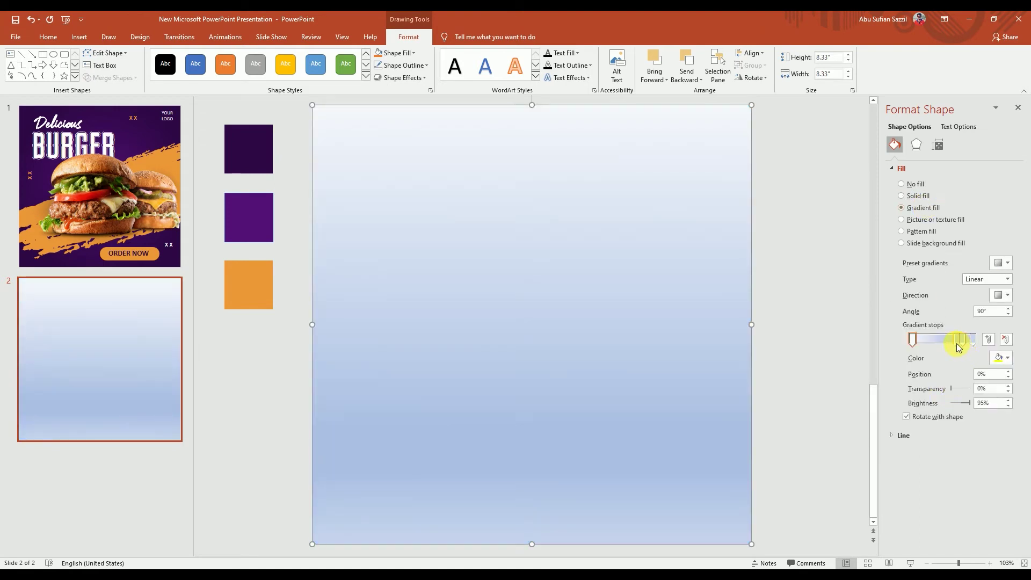
pyautogui.click(963, 339)
pyautogui.moveTo(965, 363); pyautogui.dragTo(966, 365)
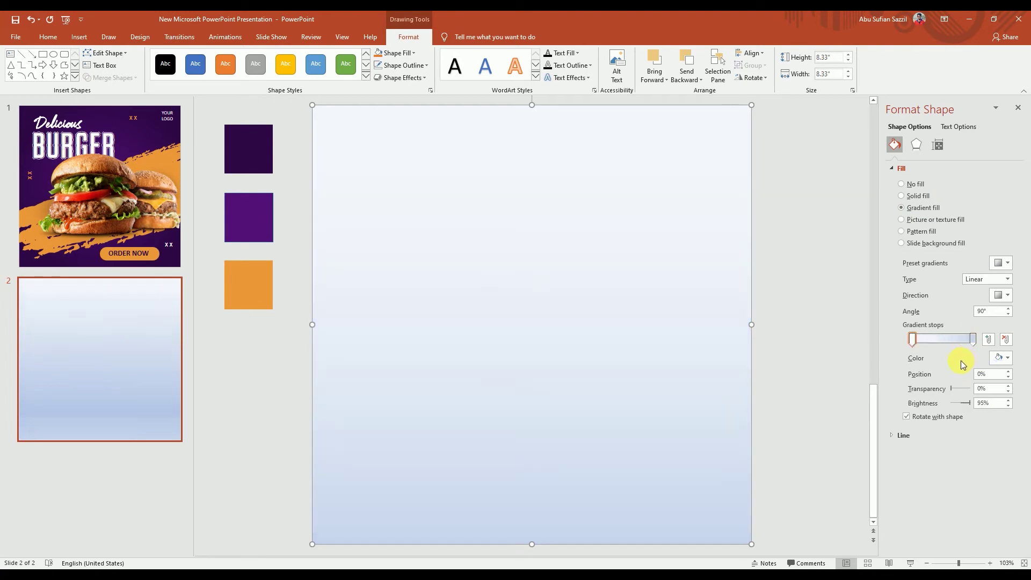
# Set the first gradient stop to the purple swatch's colour and the last stop to the dark purple swatch's, sampling both with the Eyedropper
pyautogui.click(1008, 359)
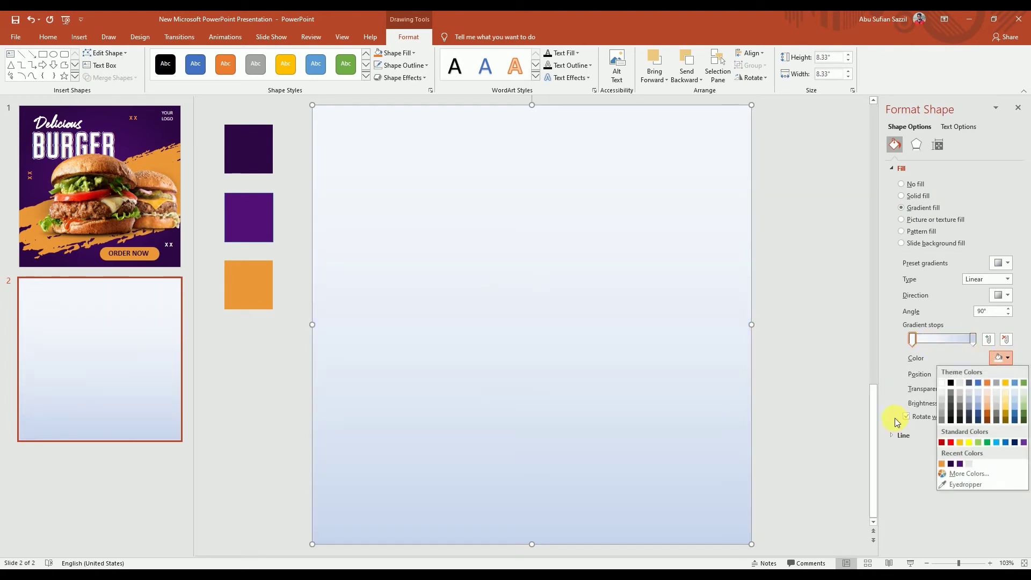
pyautogui.click(948, 484)
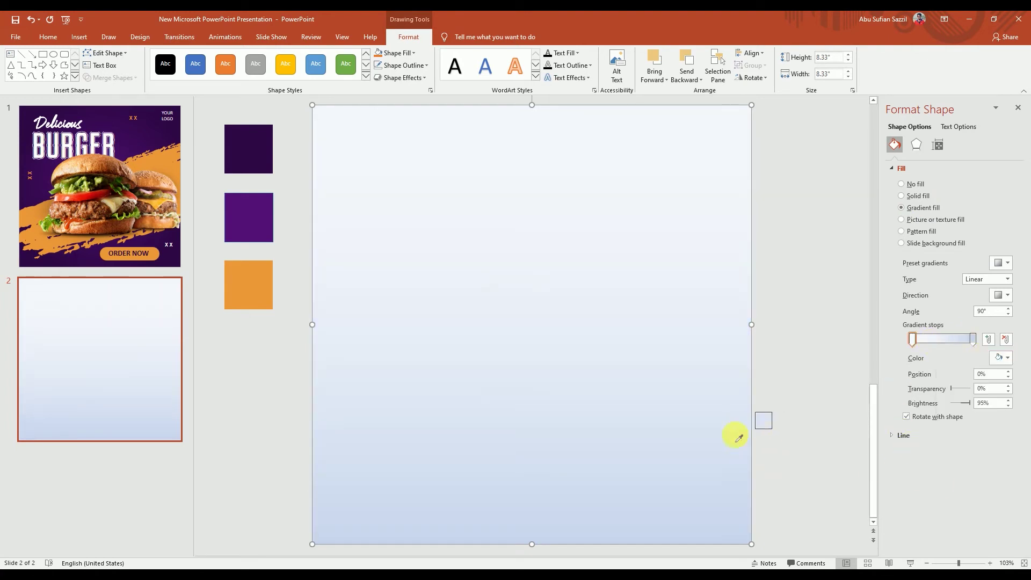
pyautogui.click(249, 218)
pyautogui.click(974, 339)
pyautogui.click(1005, 358)
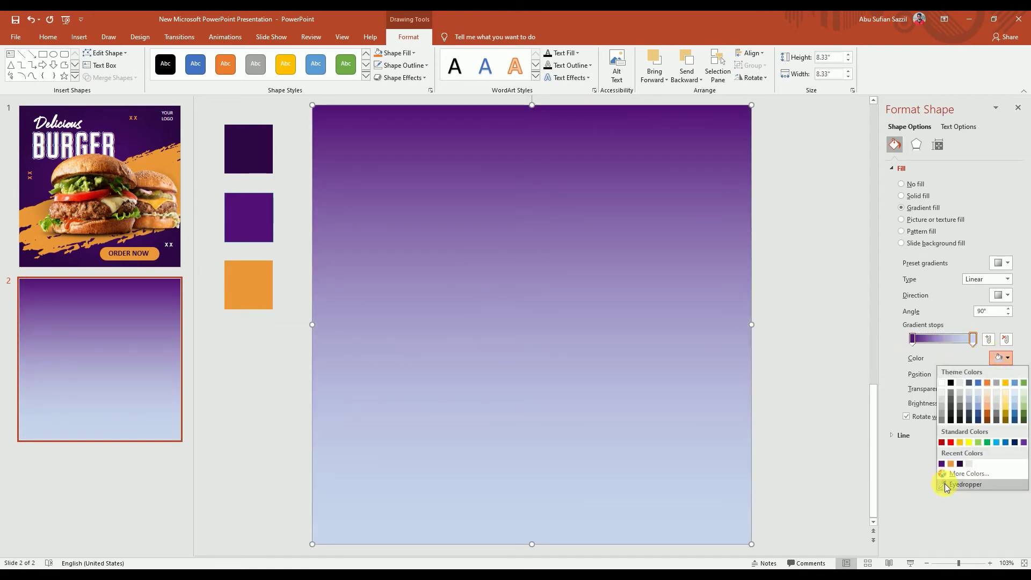
pyautogui.click(947, 484)
pyautogui.click(244, 147)
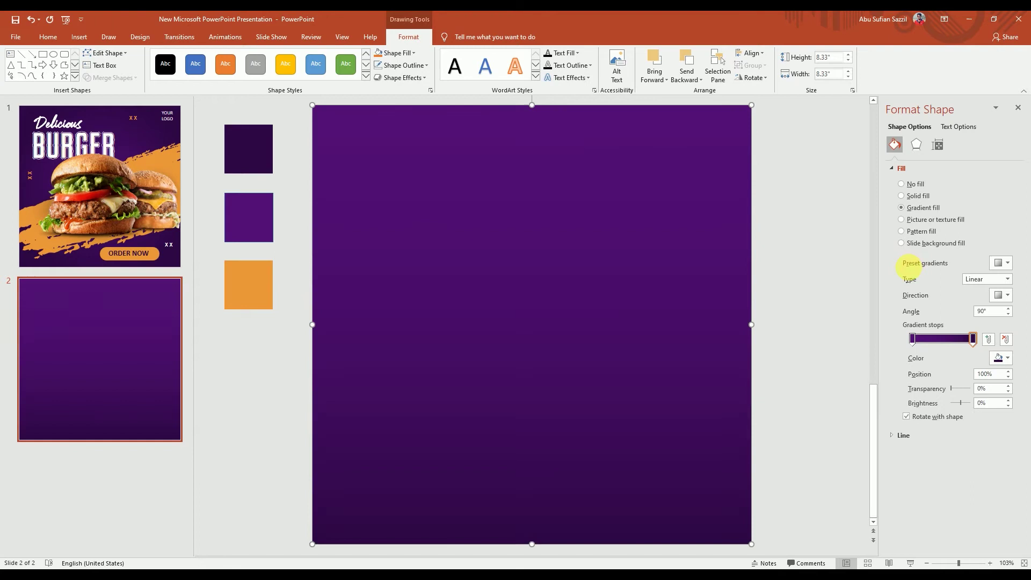
# Make the rectangle's gradient radial from the centre and place a dark purple stop at 89%
pyautogui.click(998, 280)
pyautogui.click(970, 302)
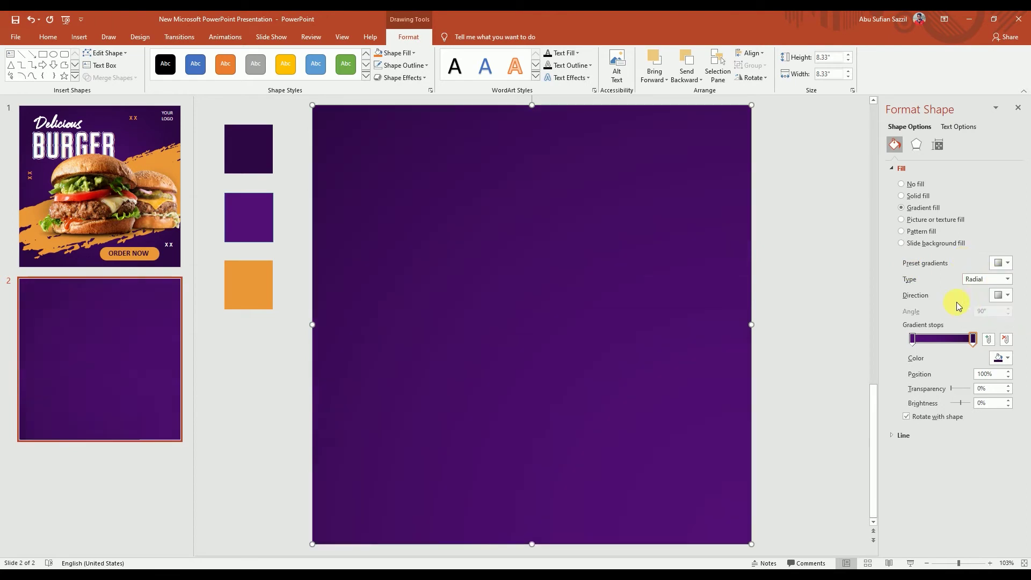
pyautogui.click(1000, 295)
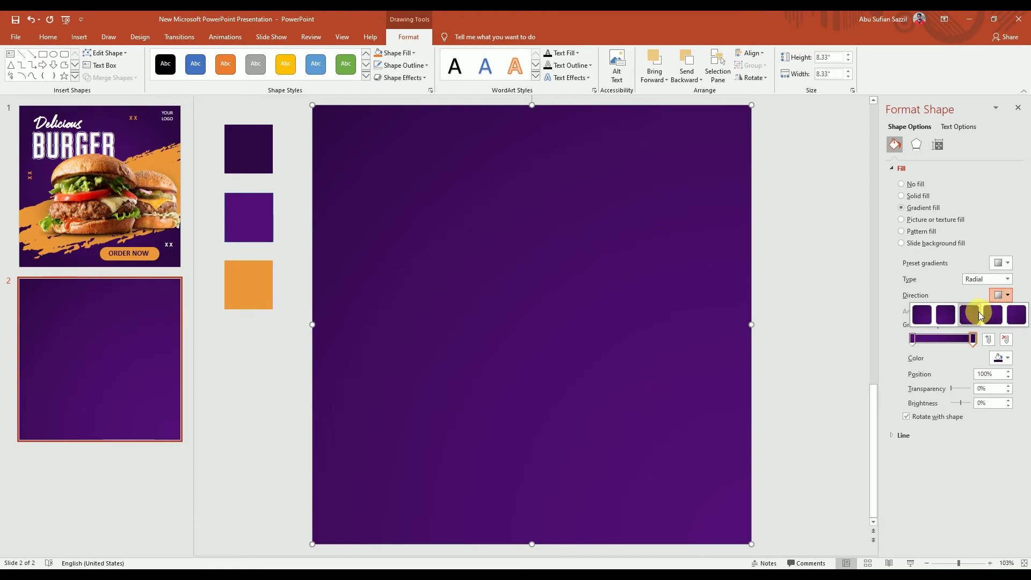
pyautogui.click(990, 315)
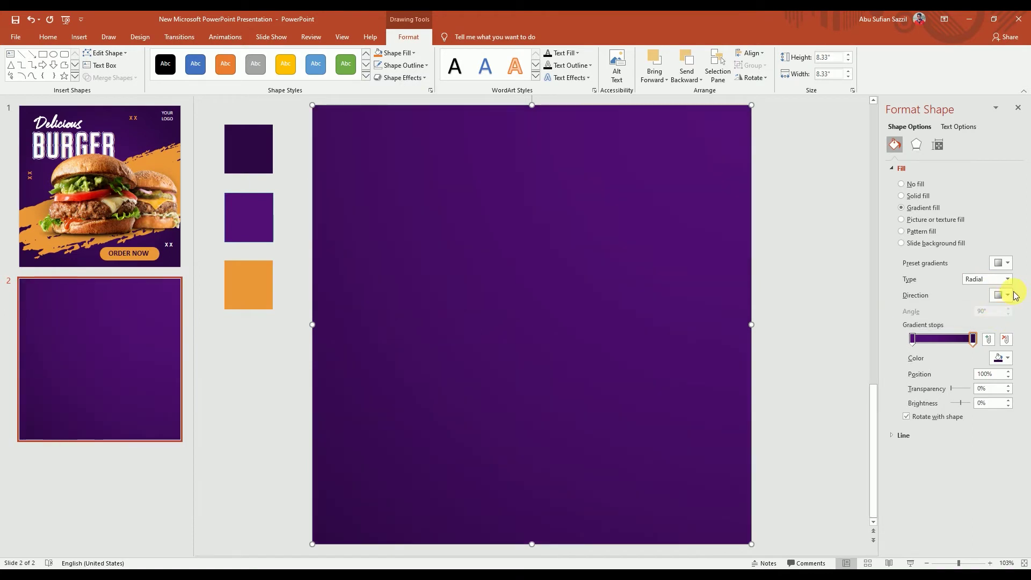
pyautogui.click(1014, 295)
pyautogui.click(969, 316)
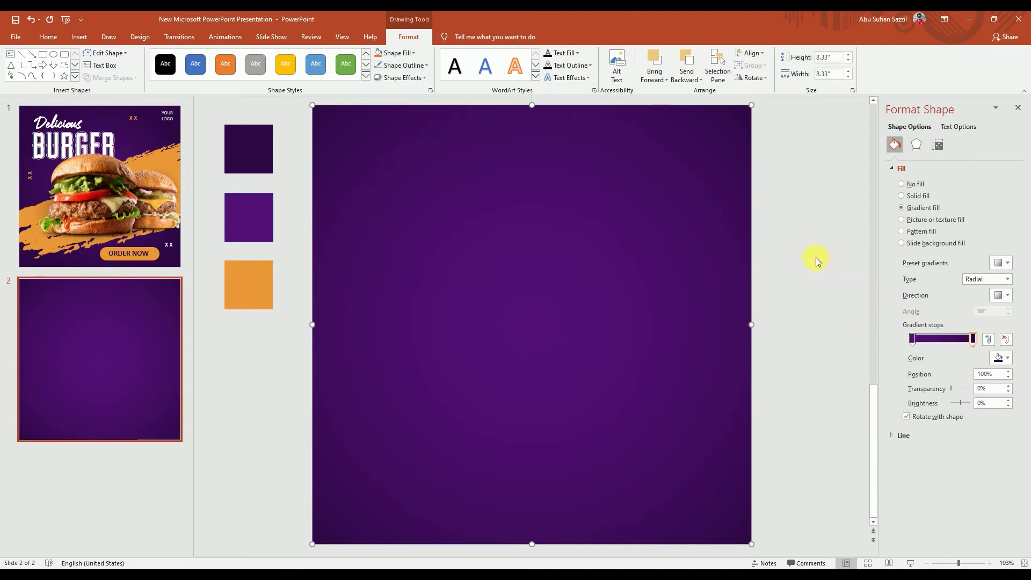
pyautogui.moveTo(970, 340); pyautogui.dragTo(966, 344)
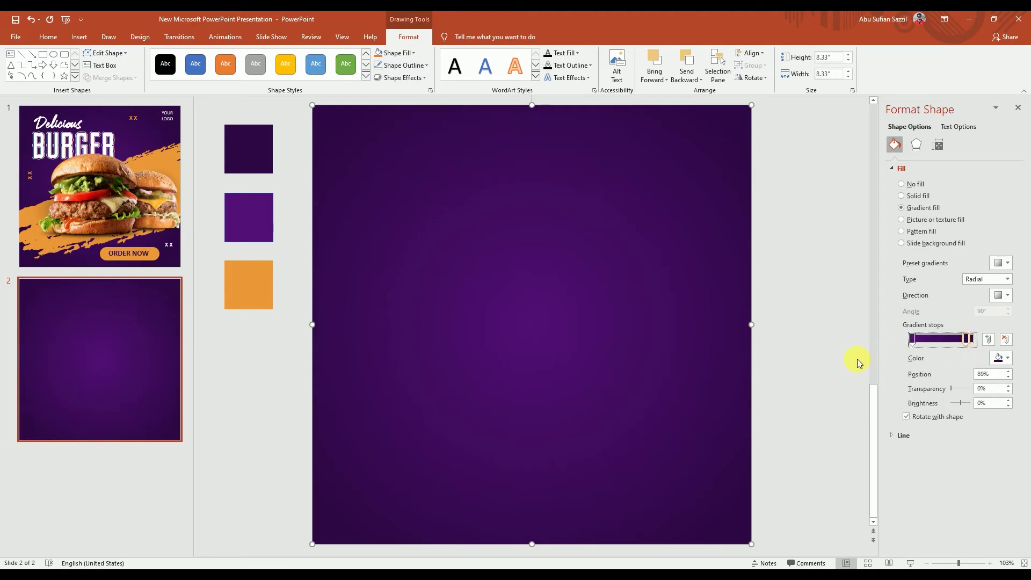
pyautogui.click(830, 316)
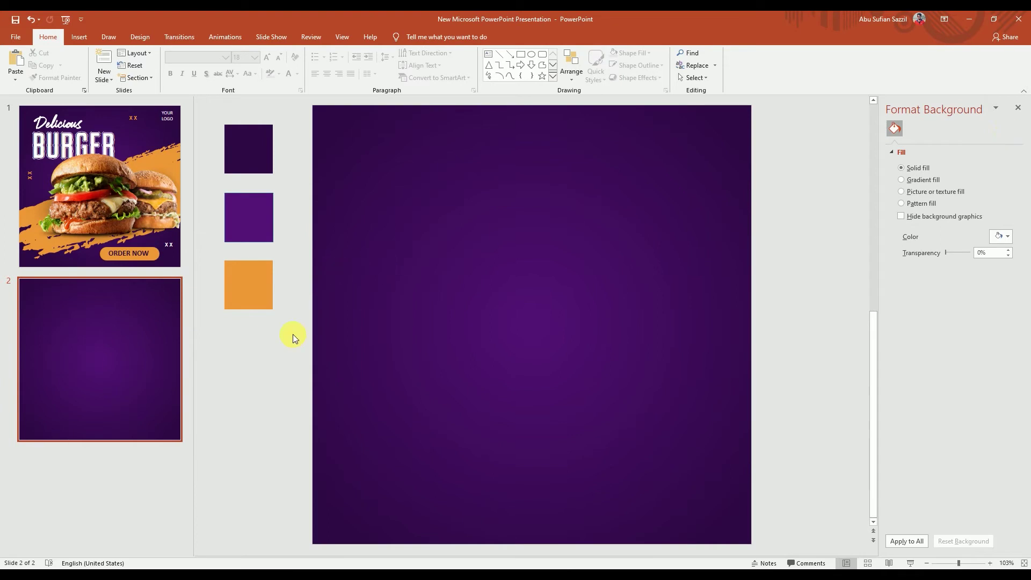
# Check the poster on slide 1 and insert a wide text box containing ">" across the middle of slide 2
pyautogui.click(149, 194)
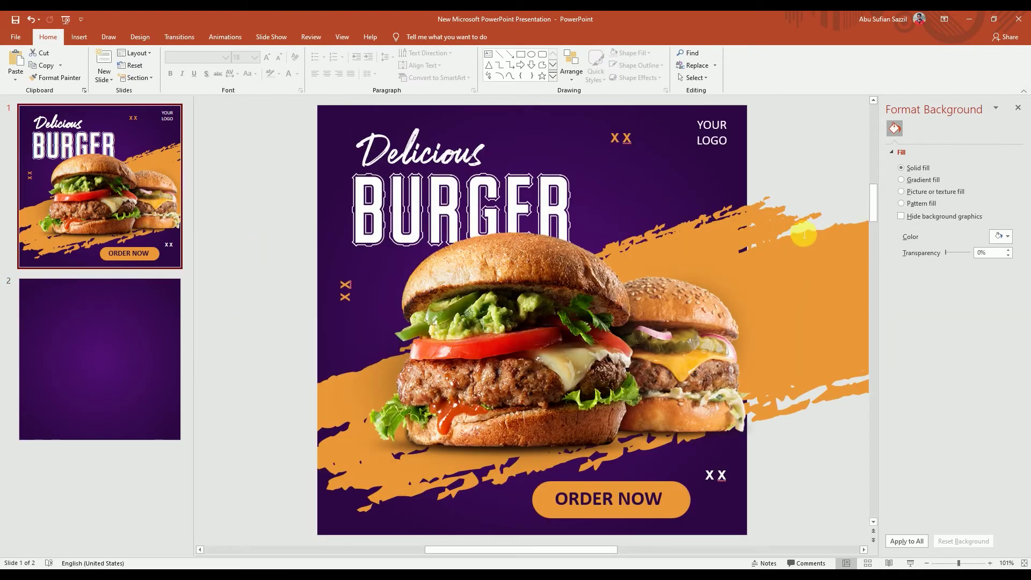
pyautogui.click(92, 312)
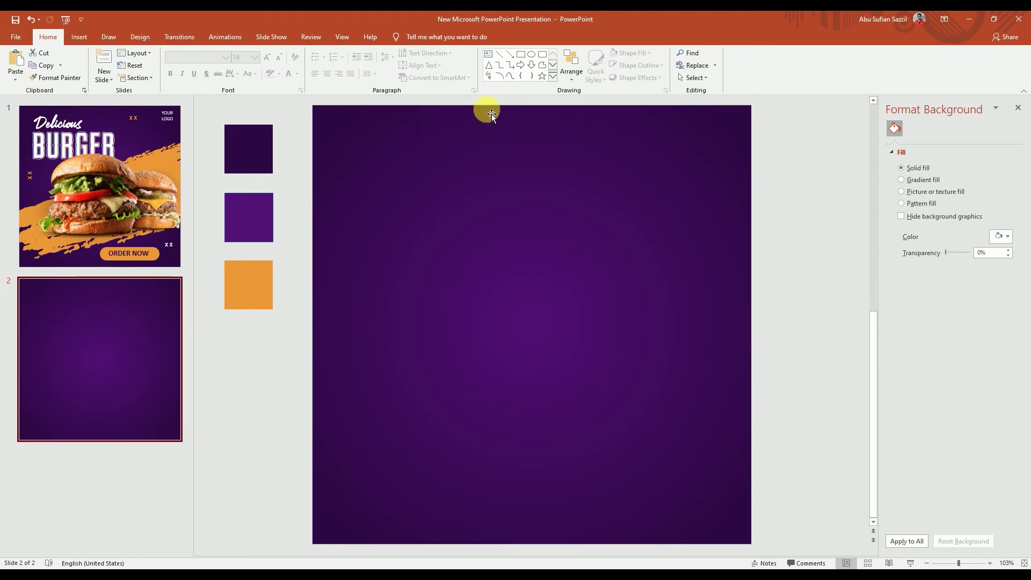
pyautogui.click(489, 54)
pyautogui.moveTo(334, 207)
pyautogui.mouseDown()
pyautogui.moveTo(553, 352)
pyautogui.moveTo(649, 402)
pyautogui.mouseUp()
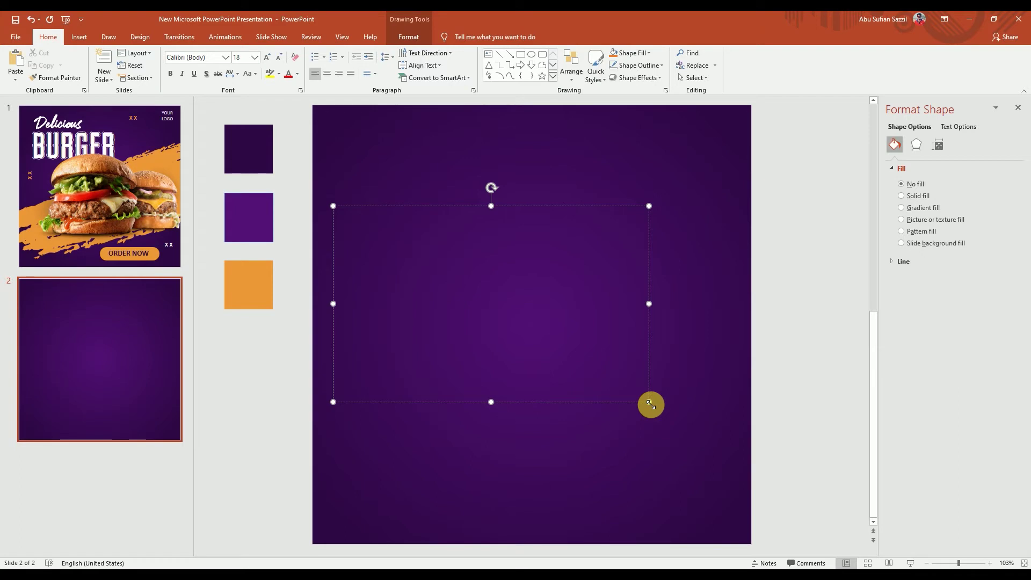
# Colour the text box's character with the orange swatch's colour and set its font to Road Rage
pyautogui.hotkey('ctrl', 'a')
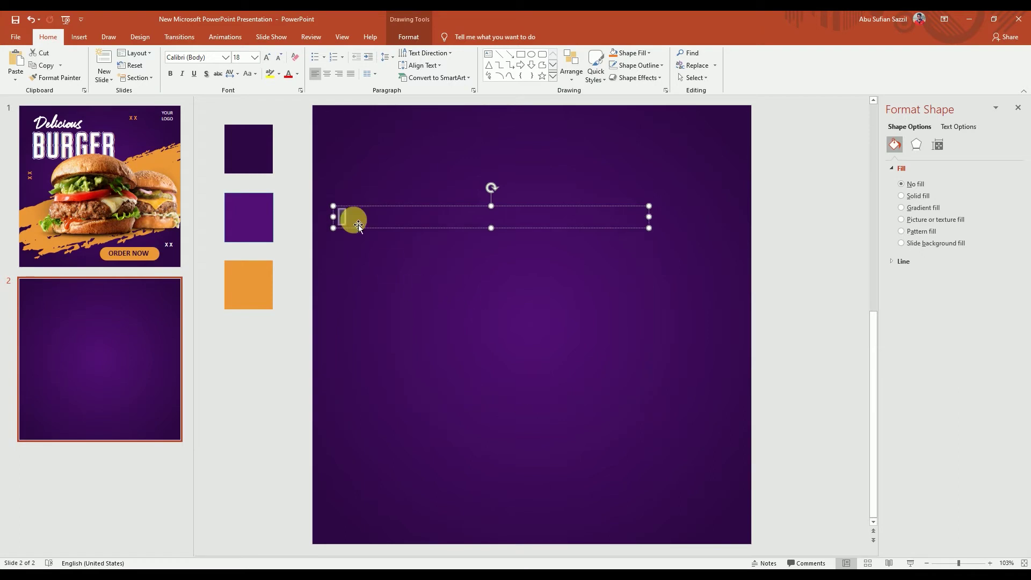
pyautogui.click(300, 75)
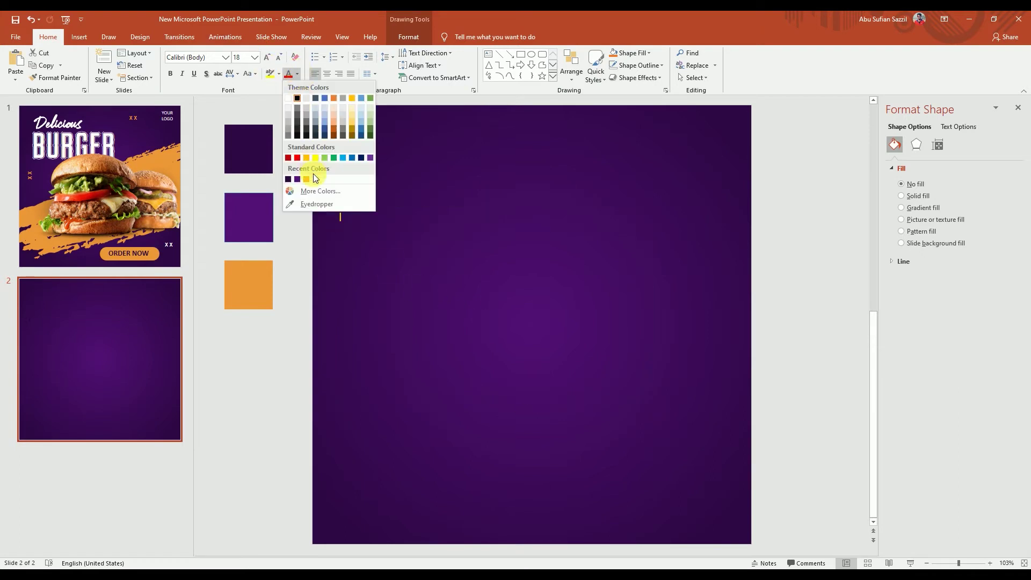
pyautogui.click(306, 203)
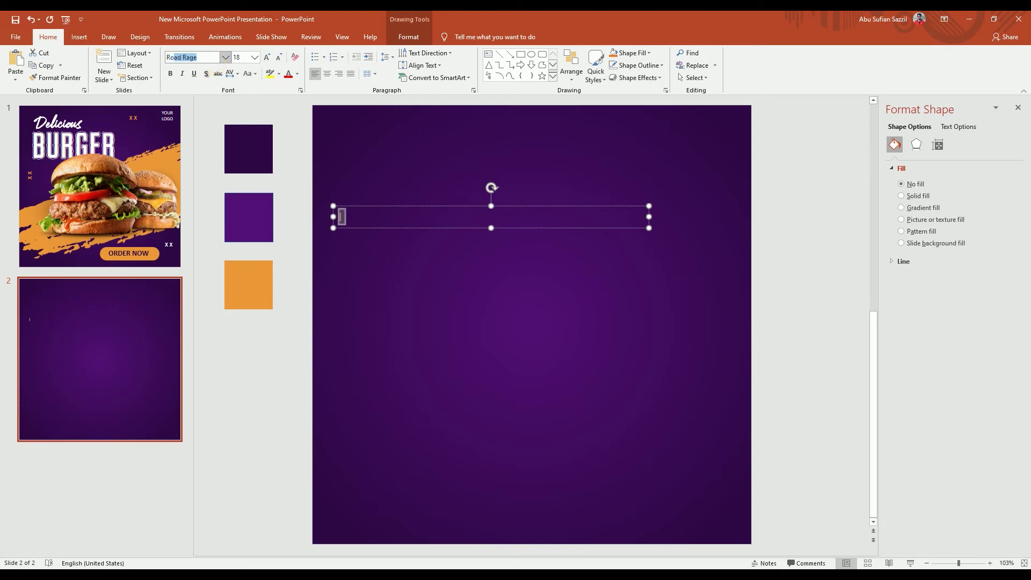
# Enlarge the orange brush-stroke character to font size 344
pyautogui.hotkey('ctrl', 'shift', '.')
pyautogui.hotkey('ctrl', 'shift', '.')
pyautogui.hotkey('ctrl', 'shift', '.')
pyautogui.hotkey('ctrl', 'shift', '.')
pyautogui.hotkey('ctrl', 'shift', '.')
pyautogui.hotkey('ctrl', 'shift', '.')
pyautogui.hotkey('ctrl', 'shift', '.')
pyautogui.hotkey('ctrl', 'shift', '.')
pyautogui.hotkey('ctrl', 'shift', '.')
pyautogui.hotkey('ctrl', 'shift', '.')
pyautogui.hotkey('ctrl', 'shift', '.')
pyautogui.hotkey('ctrl', 'shift', '.')
pyautogui.hotkey('ctrl', 'shift', '.')
pyautogui.hotkey('ctrl', 'shift', '.')
pyautogui.hotkey('ctrl', 'shift', '.')
pyautogui.hotkey('ctrl', 'shift', '.')
pyautogui.hotkey('ctrl', 'shift', '.')
pyautogui.hotkey('ctrl', 'shift', '.')
pyautogui.hotkey('ctrl', 'shift', '.')
pyautogui.hotkey('ctrl', 'shift', '.')
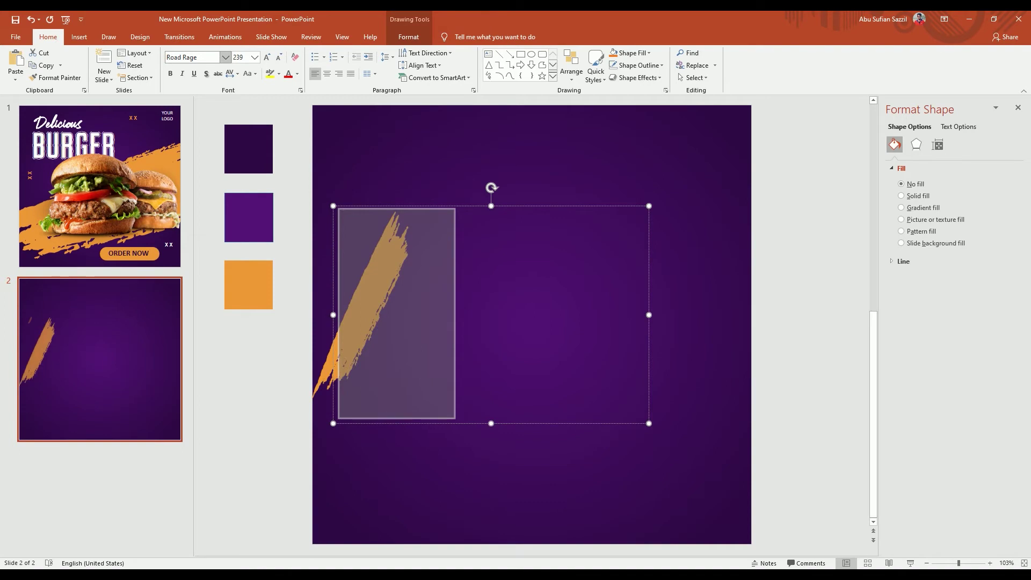
pyautogui.hotkey('ctrl', 'shift', '.')
pyautogui.hotkey('ctrl', 'shift', '.')
pyautogui.hotkey('ctrl', 'shift', '.')
pyautogui.hotkey('ctrl', 'shift', '.')
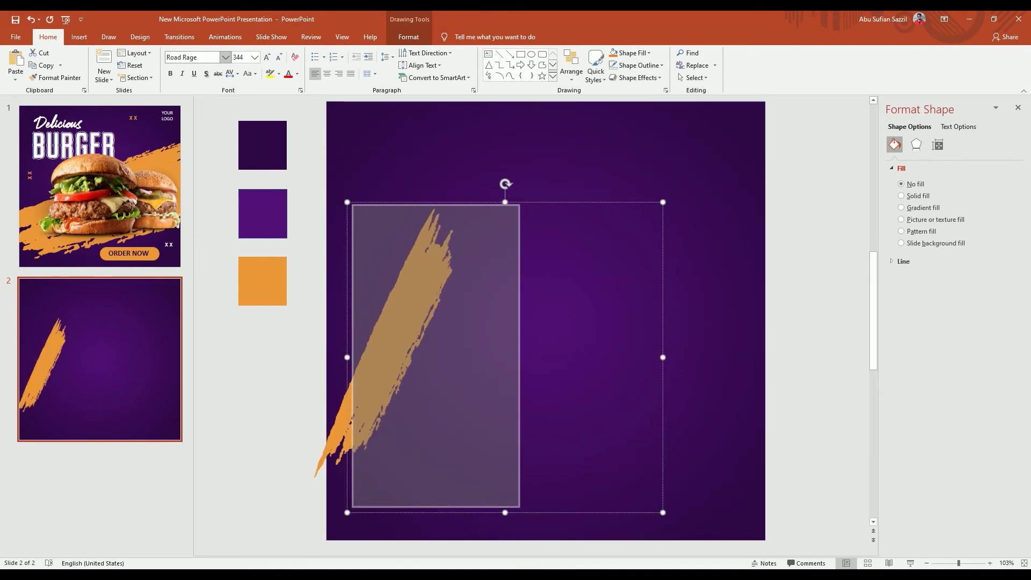
pyautogui.click(790, 204)
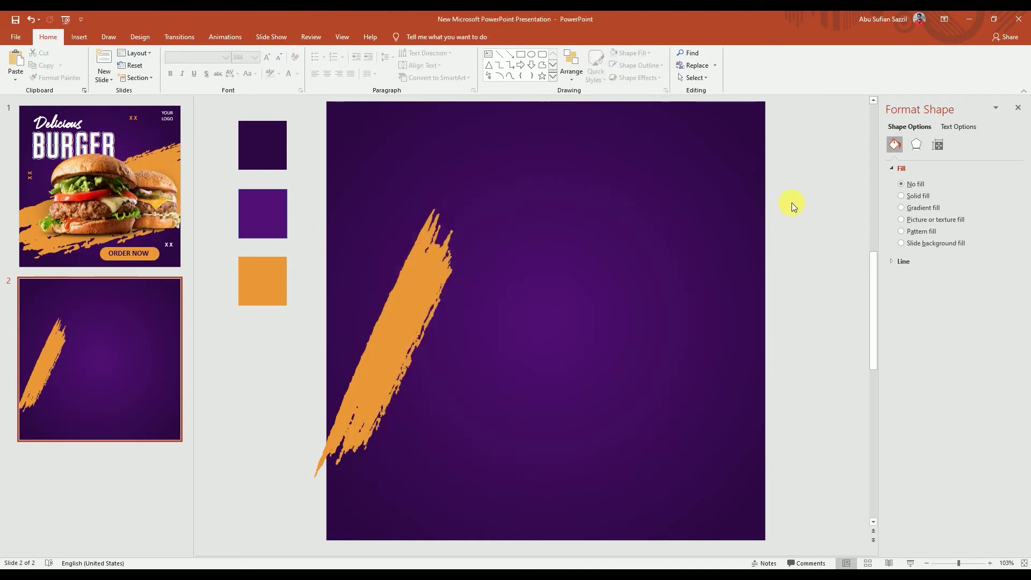
# Add a small text box containing ">" beyond the slide's right edge, then remove it
pyautogui.click(494, 57)
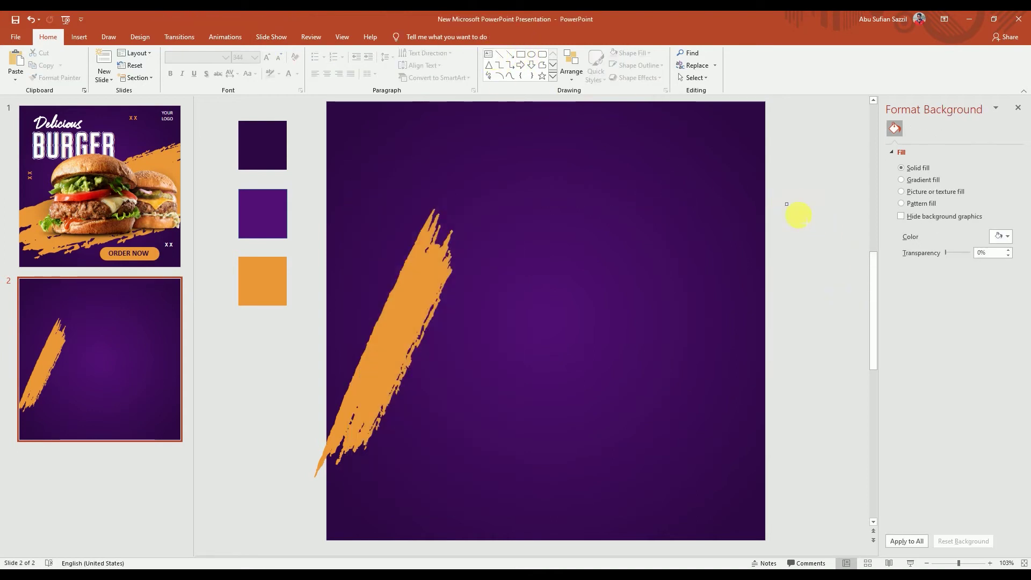
pyautogui.moveTo(787, 201); pyautogui.dragTo(818, 238)
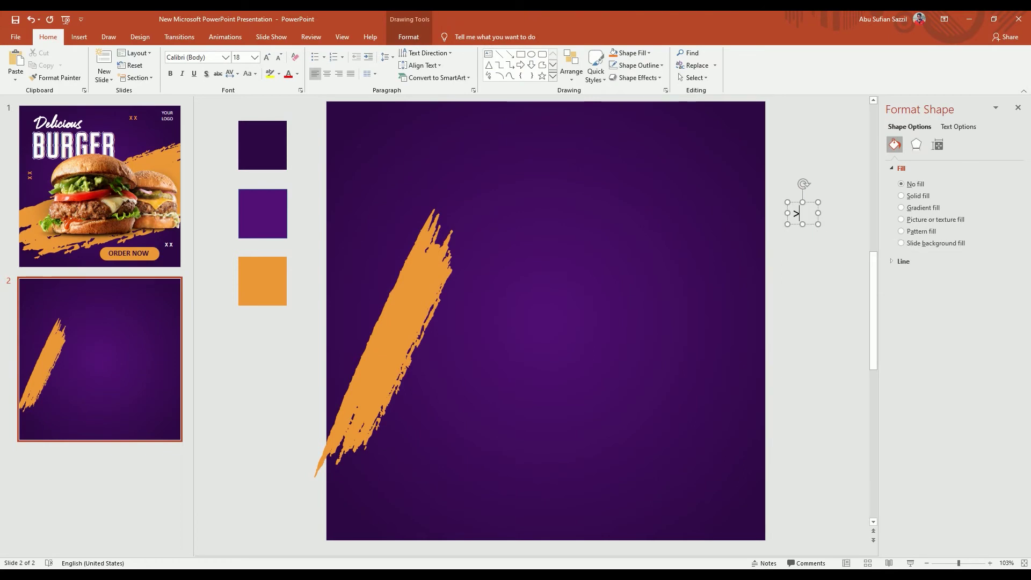
pyautogui.click(832, 282)
pyautogui.click(797, 211)
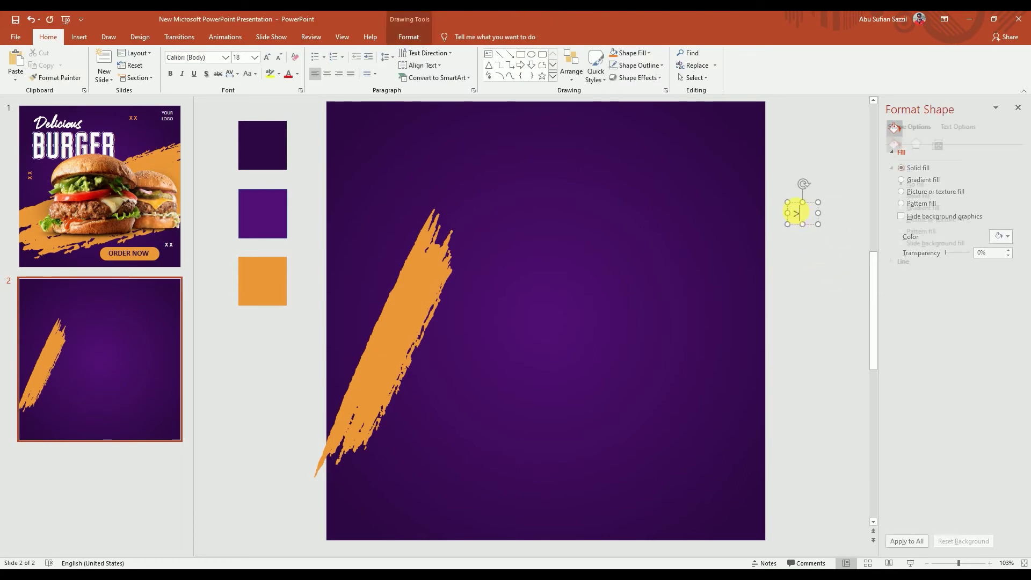
pyautogui.click(778, 221)
# Rotate the orange brush stroke on slide 2 clockwise so that it runs diagonally at a shallower slope
pyautogui.click(453, 318)
pyautogui.scroll(-3, 453, 318)
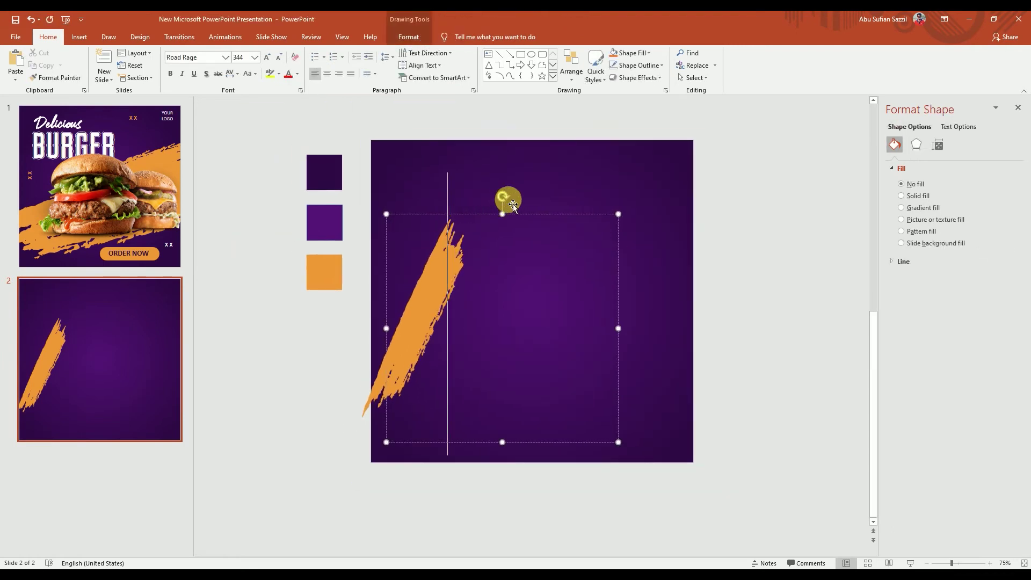
pyautogui.moveTo(502, 195); pyautogui.dragTo(588, 229)
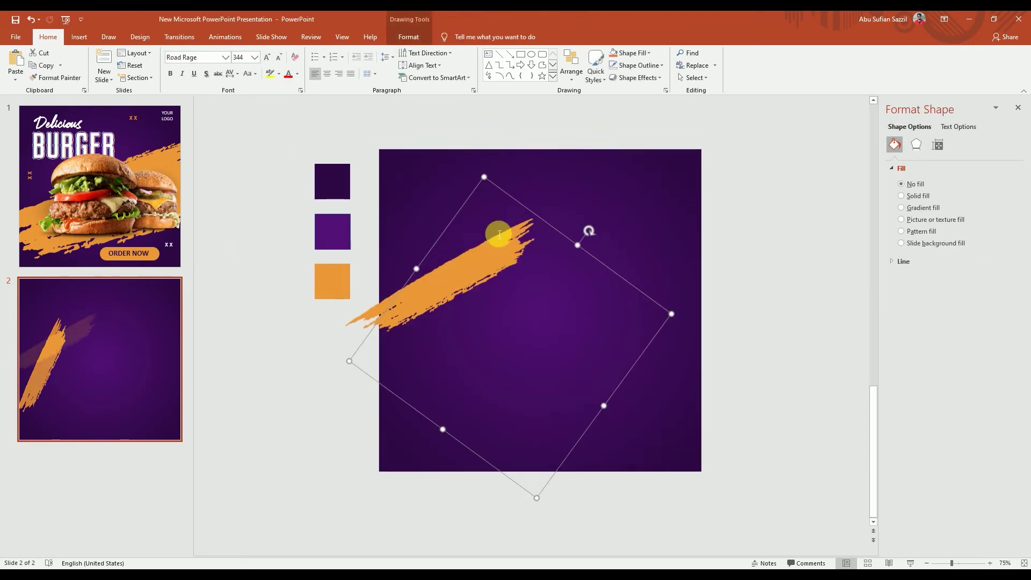
# Reposition the rotated brush stroke and enlarge its font size to 1234 so it sweeps diagonally across the whole poster
pyautogui.click(534, 272)
pyautogui.click(546, 313)
pyautogui.moveTo(549, 316); pyautogui.dragTo(507, 283)
pyautogui.hotkey('ctrl', 'shift', '.')
pyautogui.hotkey('ctrl', 'shift', '.')
pyautogui.hotkey('ctrl', 'shift', '.')
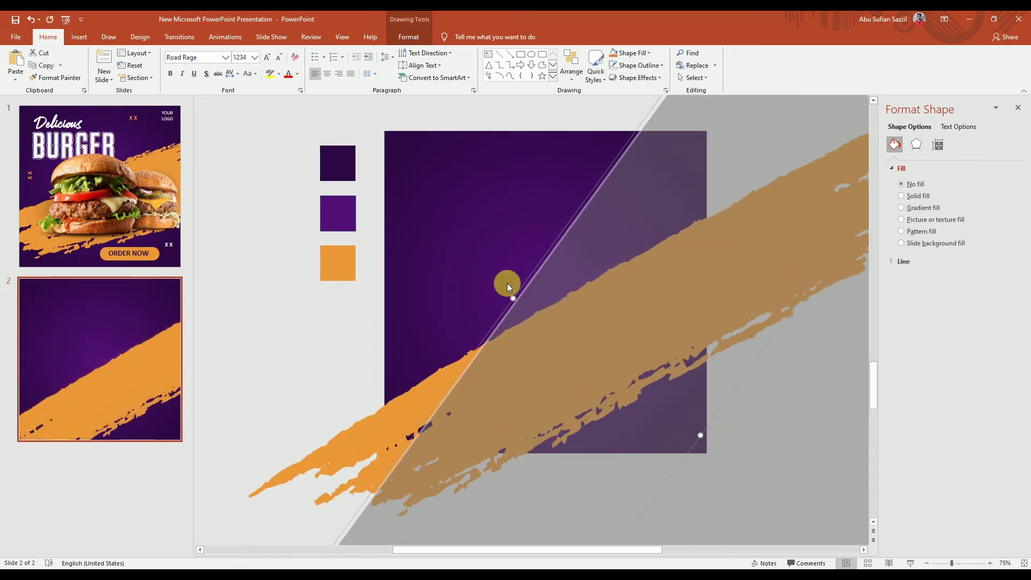
pyautogui.click(326, 331)
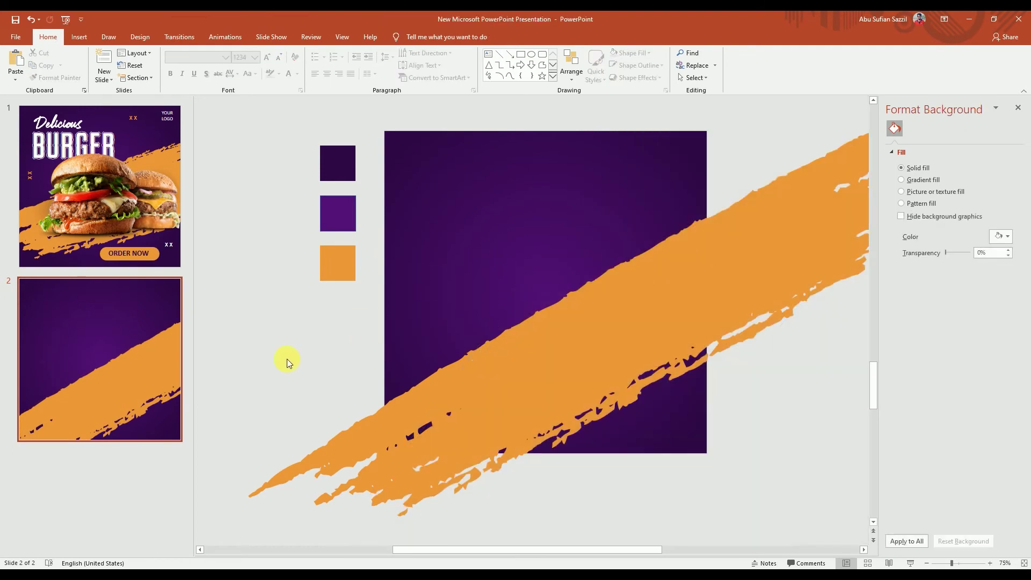
# Duplicate the orange brush stroke and place the copy slightly below the original
pyautogui.keyDown('ctrl'); pyautogui.scroll(-2, 500, 400); pyautogui.keyUp('ctrl')
pyautogui.click(495, 396)
pyautogui.click(437, 281)
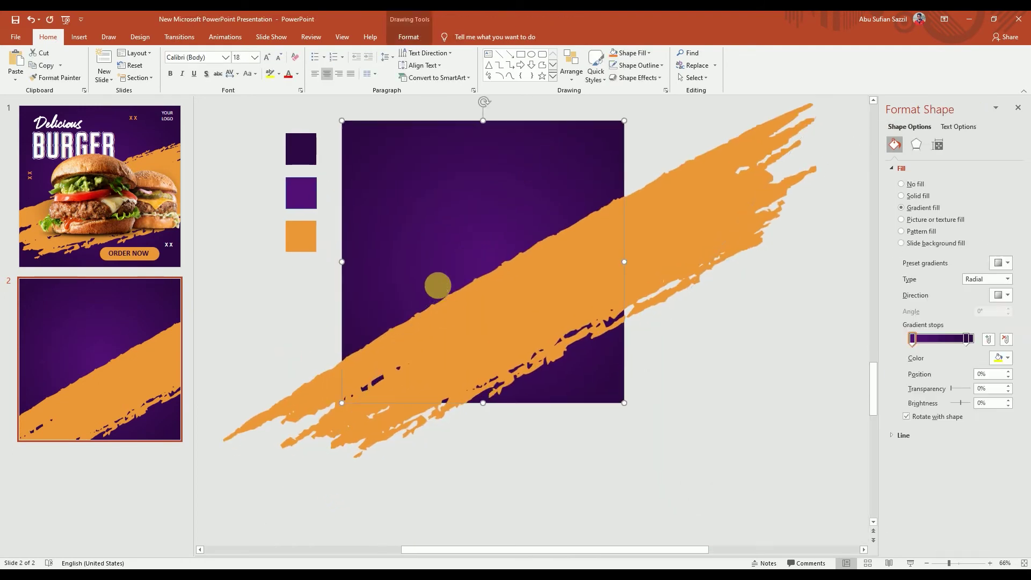
pyautogui.click(478, 318)
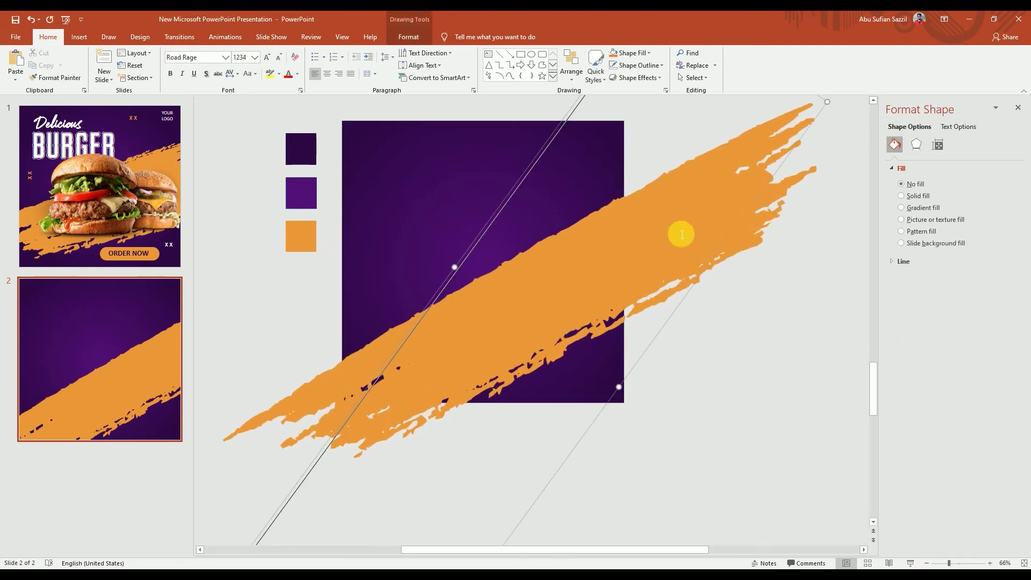
pyautogui.click(525, 184)
pyautogui.rightClick(526, 183)
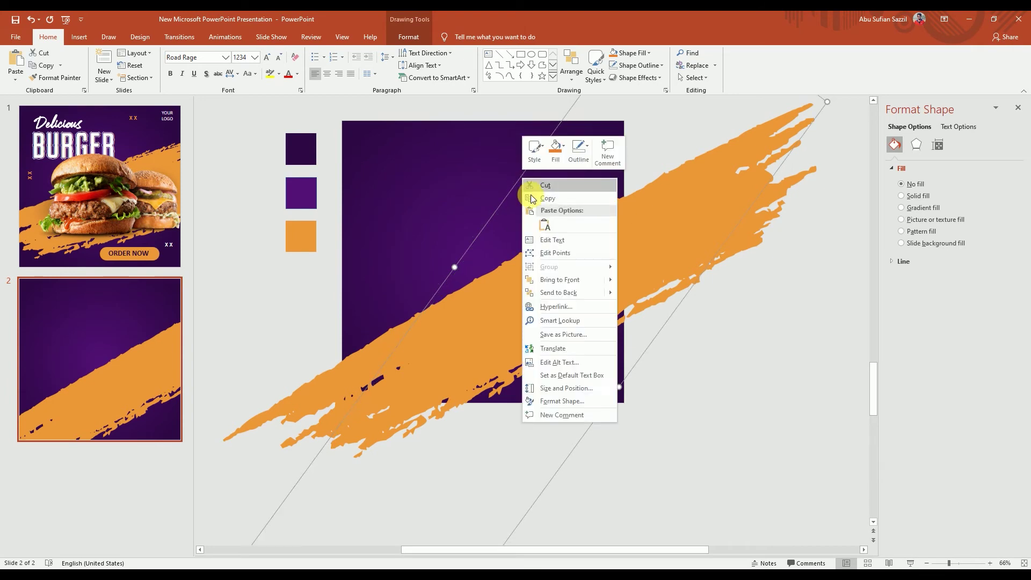
pyautogui.press('Escape')
pyautogui.rightClick(715, 333)
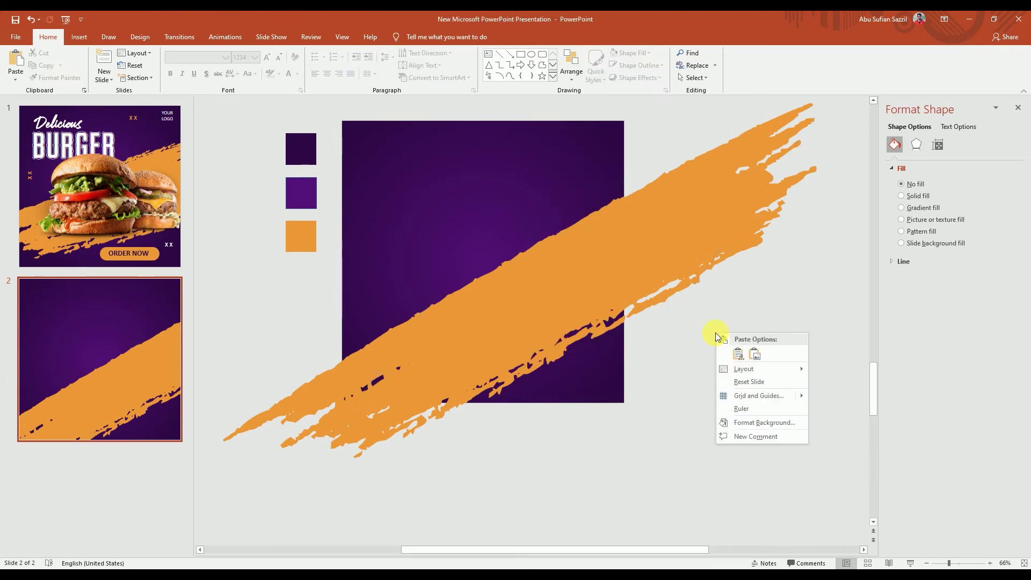
pyautogui.click(738, 354)
pyautogui.click(618, 325)
pyautogui.moveTo(475, 240)
pyautogui.mouseDown()
pyautogui.moveTo(534, 283)
pyautogui.moveTo(541, 315)
pyautogui.moveTo(384, 156)
pyautogui.moveTo(490, 276)
pyautogui.mouseUp()
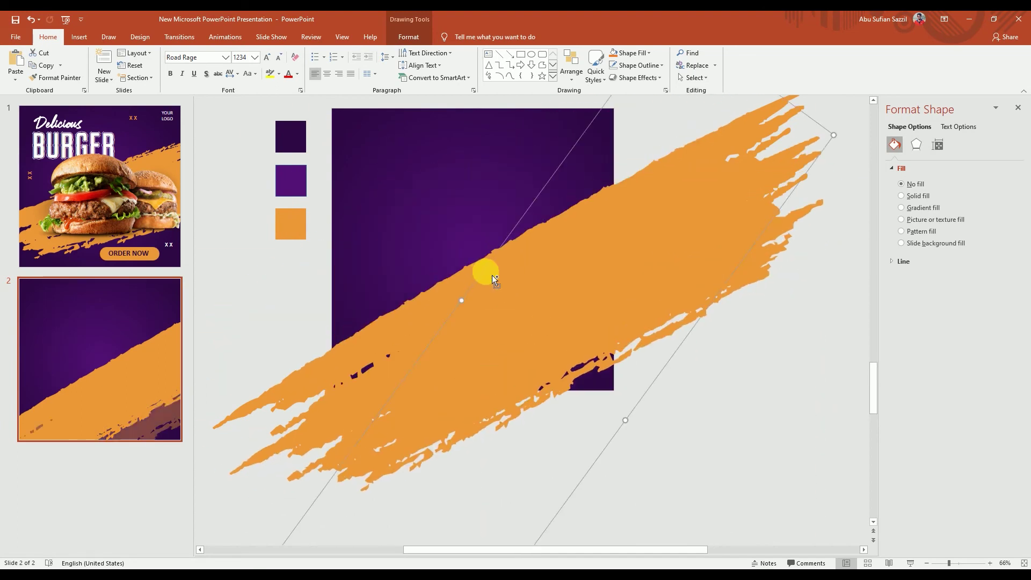
# Turn the copied brush stroke roughly upside down and move it over the upper edge of the original stroke
pyautogui.scroll(-4, 537, 185)
pyautogui.moveTo(665, 167)
pyautogui.mouseDown()
pyautogui.moveTo(727, 233)
pyautogui.moveTo(555, 442)
pyautogui.moveTo(479, 391)
pyautogui.moveTo(490, 411)
pyautogui.mouseUp()
pyautogui.moveTo(492, 330)
pyautogui.mouseDown()
pyautogui.moveTo(456, 258)
pyautogui.moveTo(495, 255)
pyautogui.mouseUp()
pyautogui.click(518, 288)
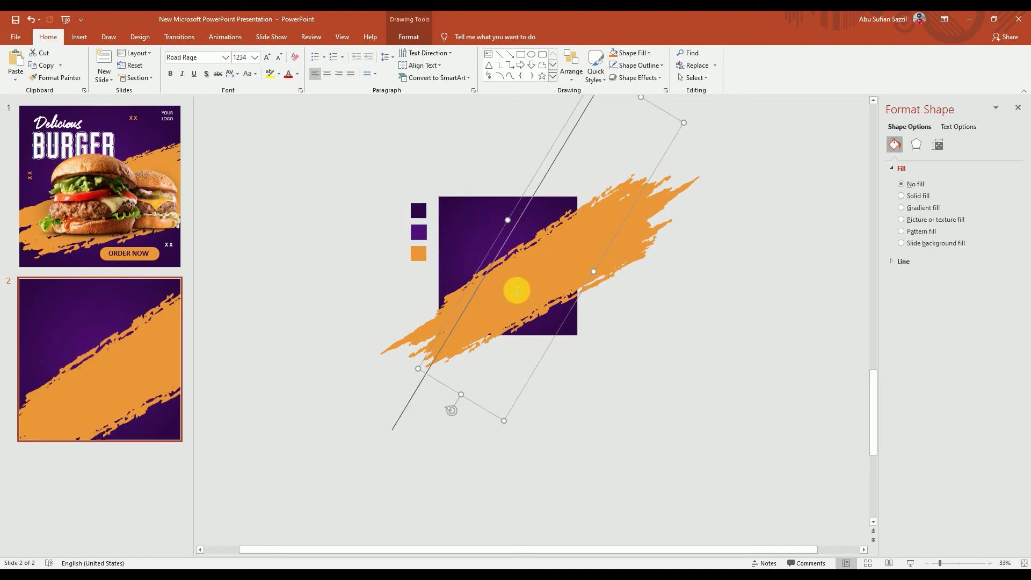
pyautogui.click(534, 343)
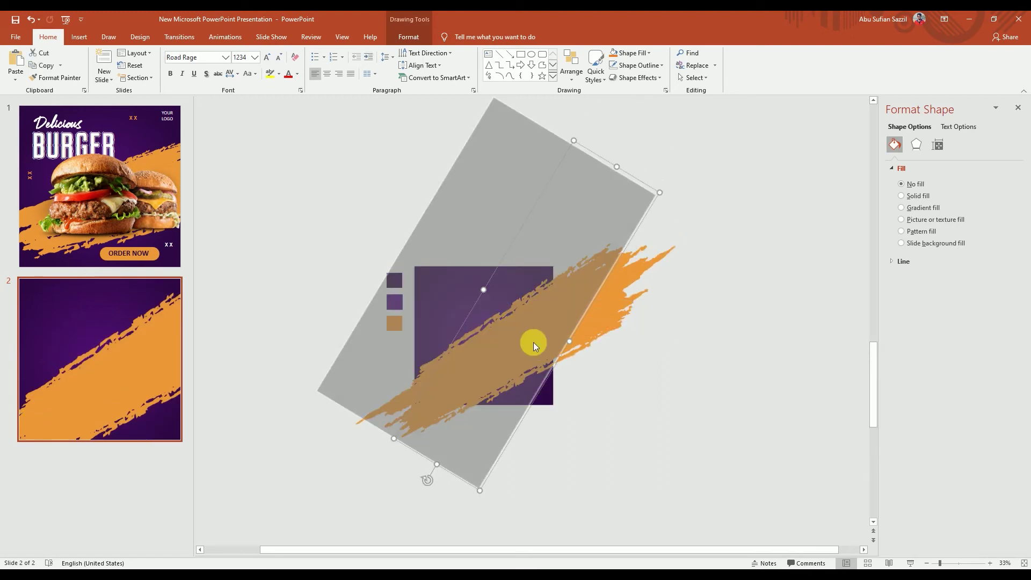
# Reduce the copied brush stroke to font size 714 and shift it left along the original stroke's upper edge
pyautogui.hotkey('ctrl', 'shift', ',')
pyautogui.hotkey('ctrl', 'shift', ',')
pyautogui.hotkey('ctrl', 'shift', ',')
pyautogui.hotkey('ctrl', 'shift', ',')
pyautogui.hotkey('ctrl', 'shift', ',')
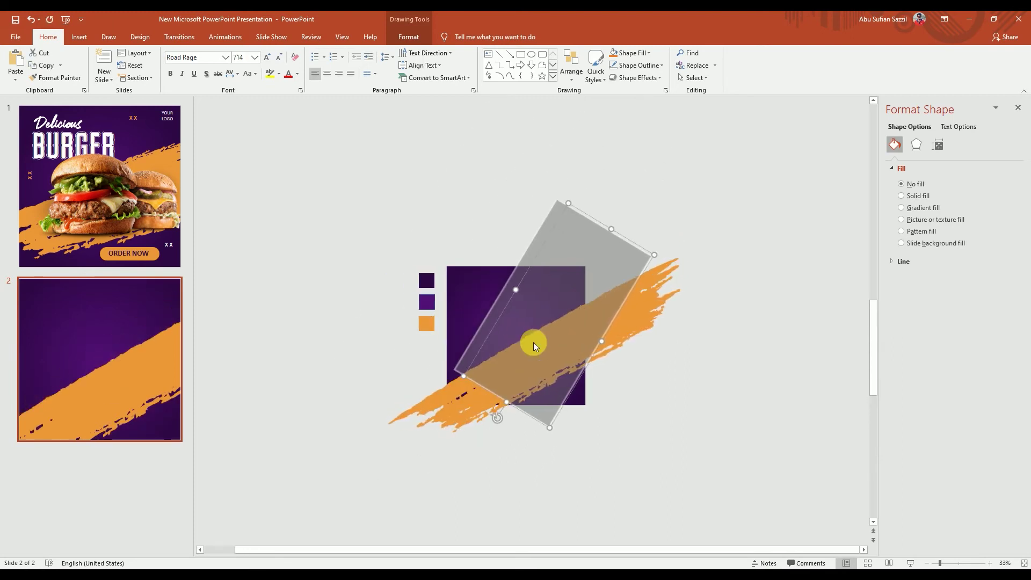
pyautogui.click(506, 349)
pyautogui.click(508, 333)
pyautogui.moveTo(504, 327)
pyautogui.mouseDown()
pyautogui.moveTo(484, 326)
pyautogui.moveTo(463, 301)
pyautogui.moveTo(444, 323)
pyautogui.moveTo(451, 335)
pyautogui.mouseUp()
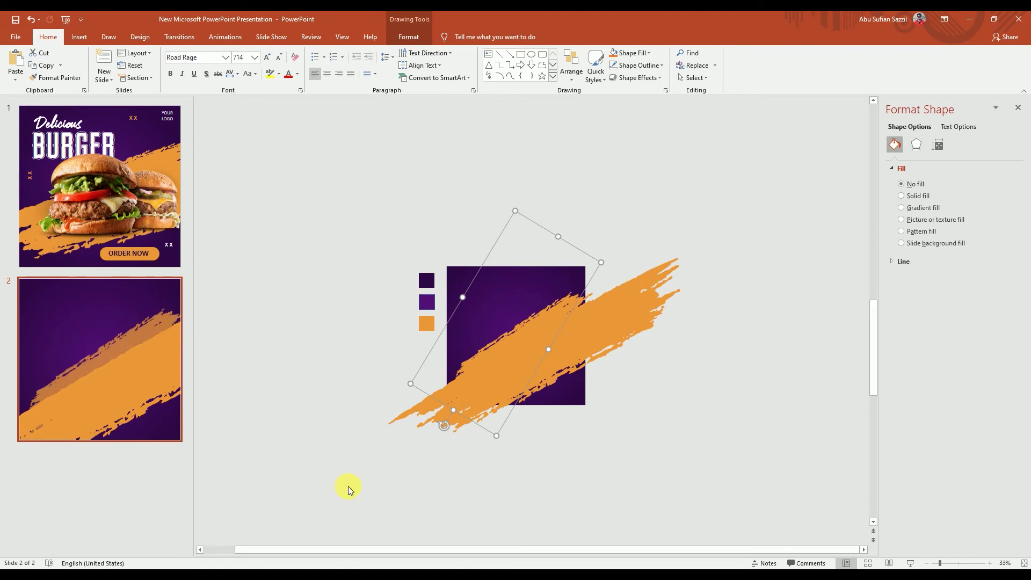
# Group the two orange brush strokes and rotate the group clockwise across the poster
pyautogui.click(603, 392)
pyautogui.click(638, 325)
pyautogui.keyDown('shift'); pyautogui.click(473, 376); pyautogui.keyUp('shift')
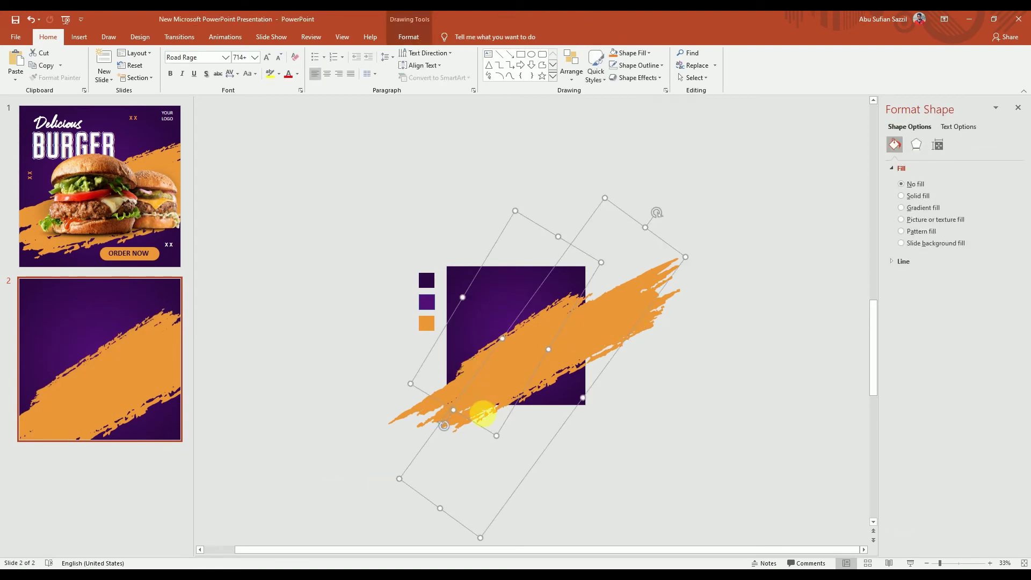
pyautogui.click(482, 413)
pyautogui.moveTo(504, 197)
pyautogui.mouseDown()
pyautogui.moveTo(478, 209)
pyautogui.moveTo(505, 175)
pyautogui.moveTo(546, 255)
pyautogui.moveTo(518, 172)
pyautogui.moveTo(498, 166)
pyautogui.moveTo(558, 165)
pyautogui.mouseUp()
pyautogui.moveTo(486, 215); pyautogui.dragTo(480, 214)
pyautogui.scroll(2, 392, 410)
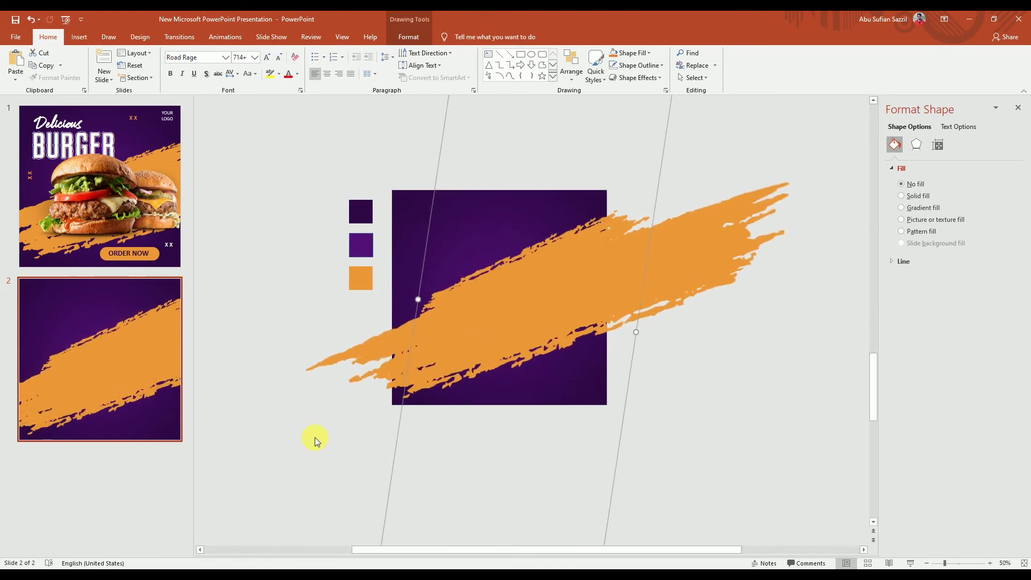
pyautogui.click(317, 438)
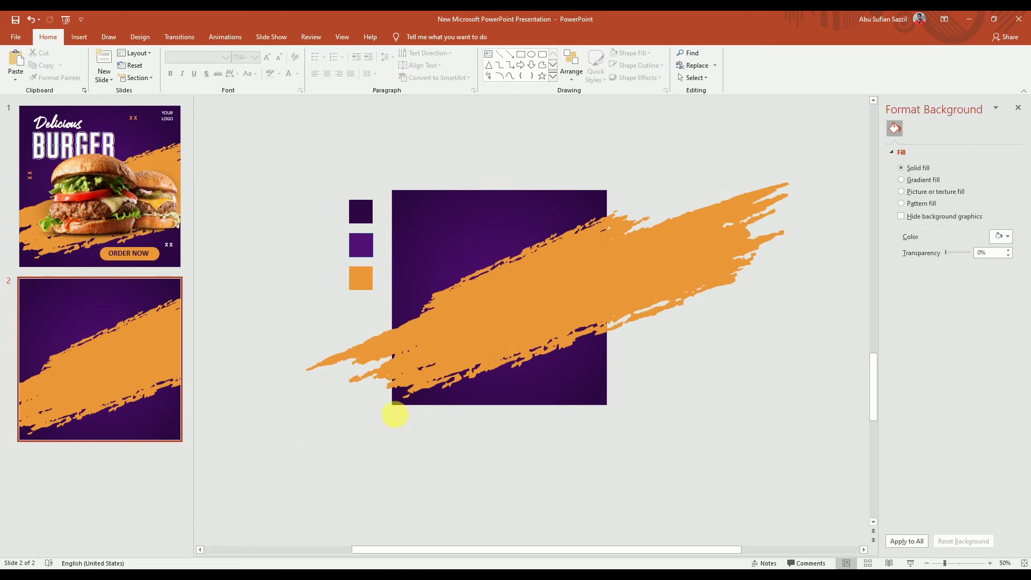
# Move the brush-stroke group slightly down and to the right, and rotate it a little further clockwise
pyautogui.click(486, 317)
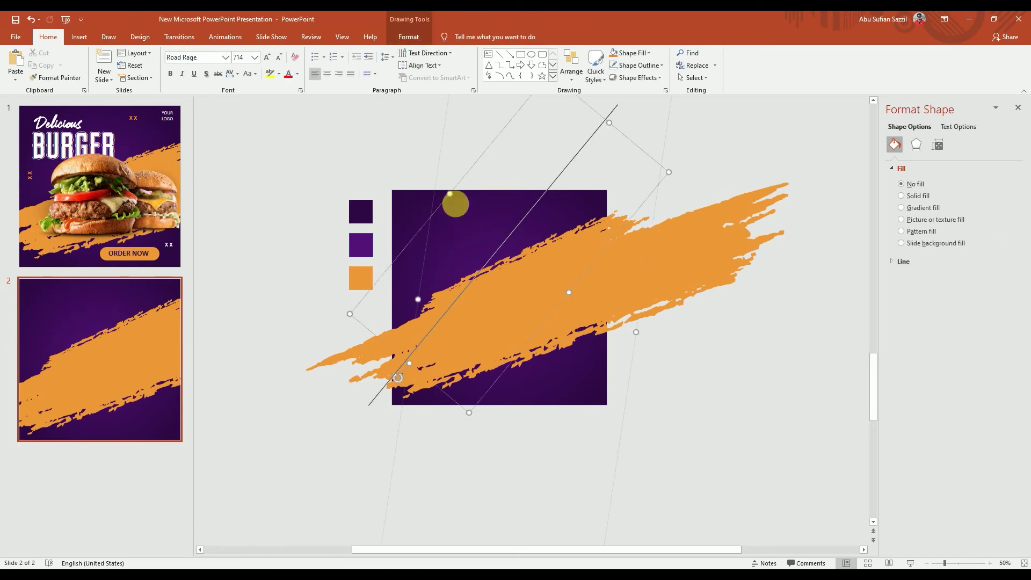
pyautogui.moveTo(443, 198); pyautogui.dragTo(441, 202)
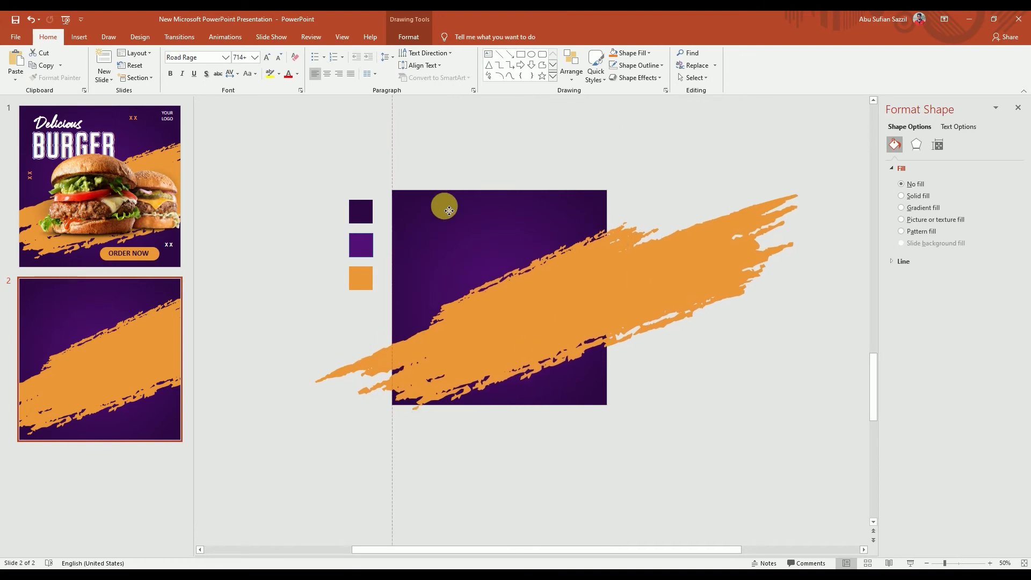
pyautogui.scroll(-3, 411, 306)
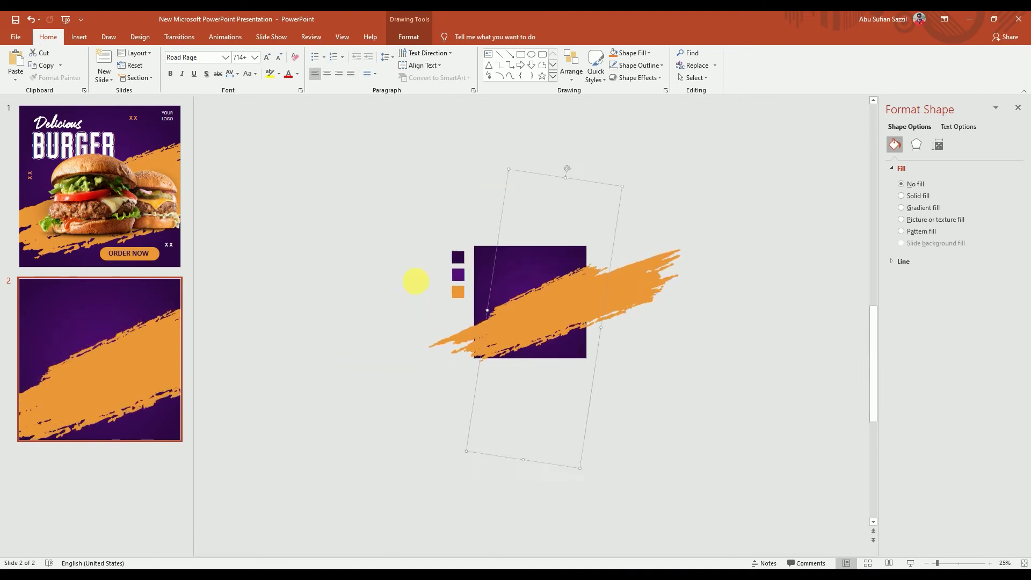
pyautogui.moveTo(573, 162); pyautogui.dragTo(596, 178)
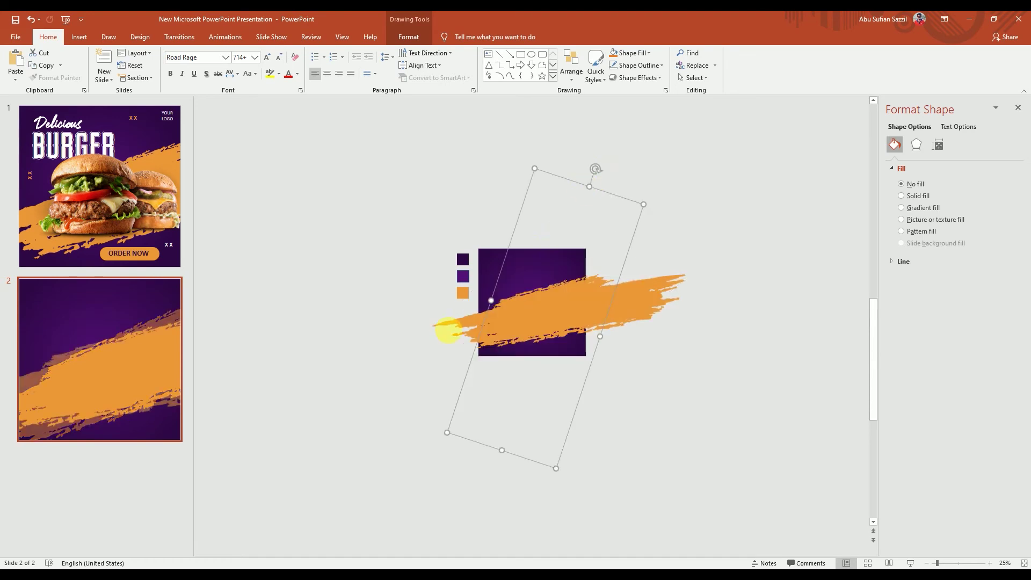
pyautogui.click(394, 347)
pyautogui.keyDown('ctrl'); pyautogui.scroll(1, 543, 306); pyautogui.keyUp('ctrl')
# On slide 1, move the burger picture off the poster and back over it, and copy the picture
pyautogui.click(109, 234)
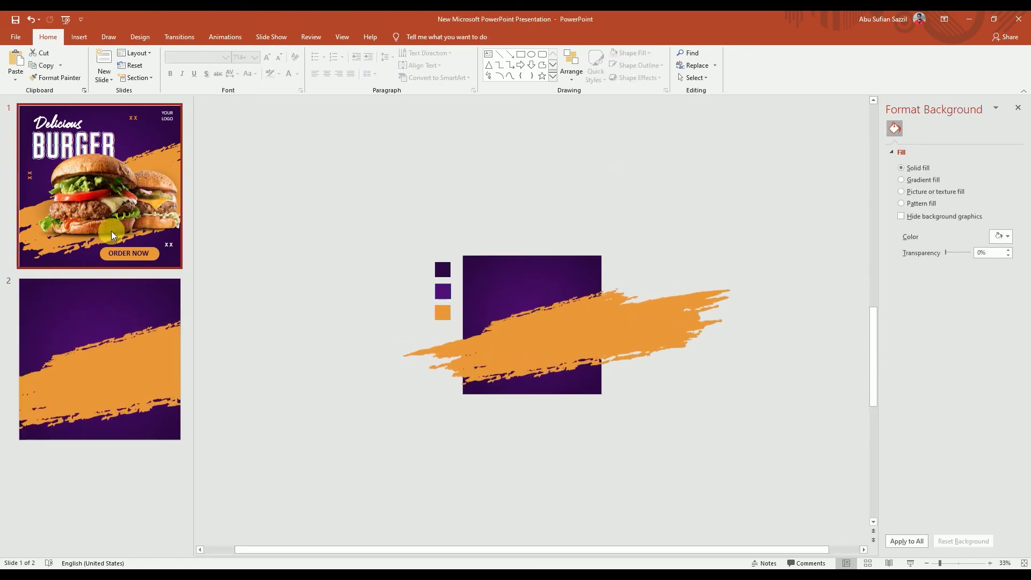
pyautogui.moveTo(511, 337); pyautogui.dragTo(640, 231)
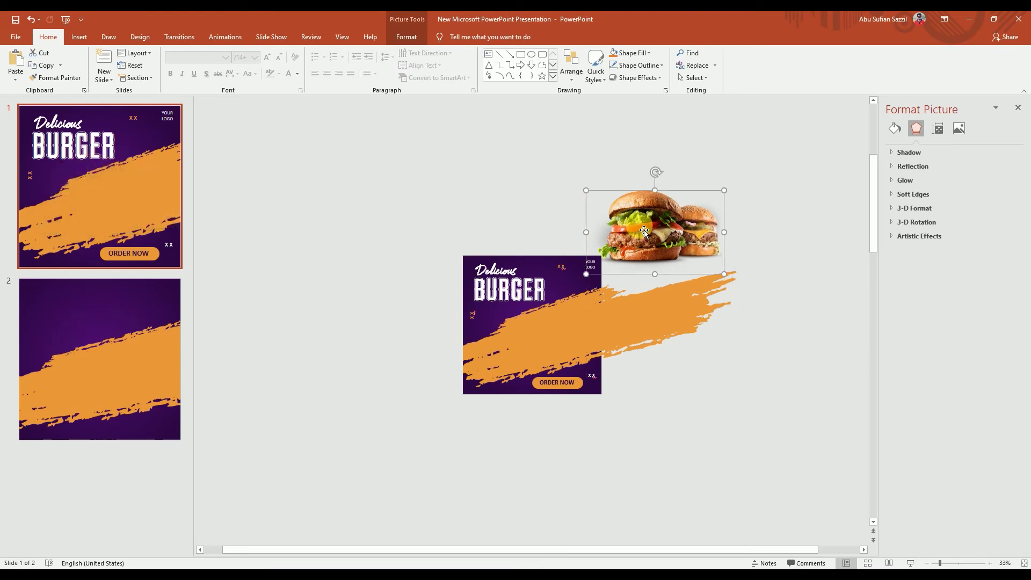
pyautogui.moveTo(651, 233)
pyautogui.mouseDown()
pyautogui.moveTo(596, 299)
pyautogui.moveTo(559, 315)
pyautogui.mouseUp()
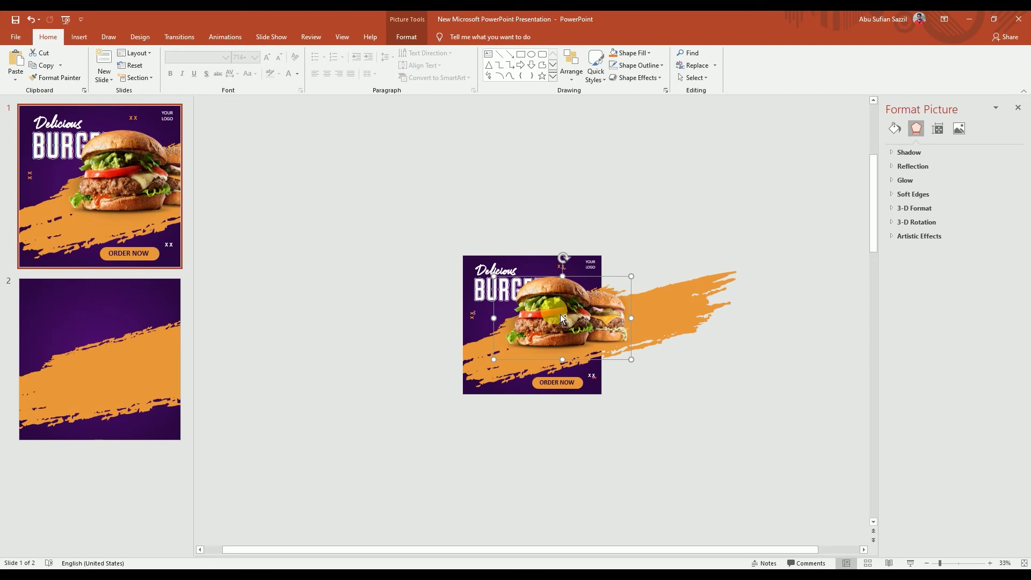
# Paste the burger picture onto slide 2 and centre it over the orange brush strokes
pyautogui.click(41, 384)
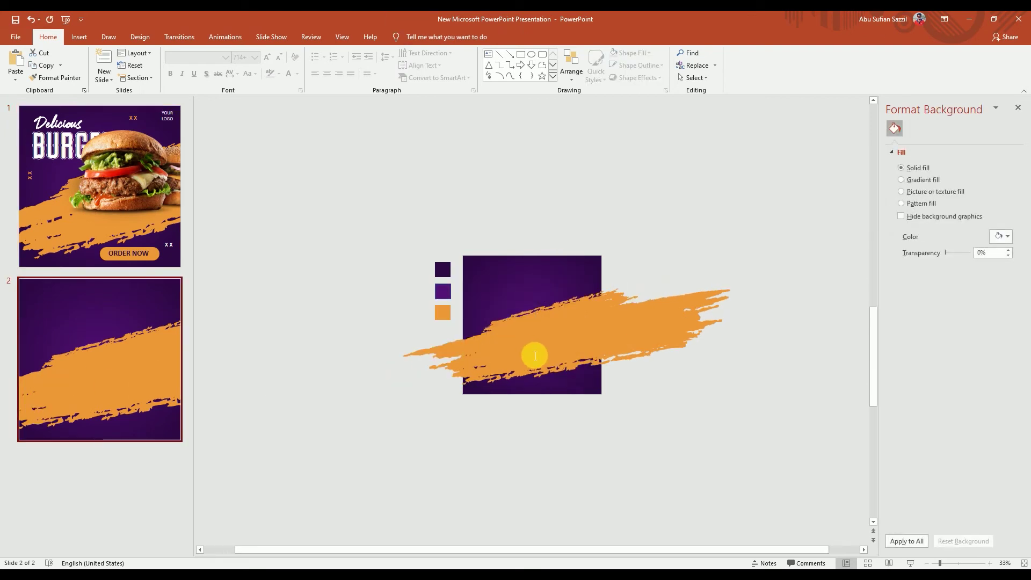
pyautogui.hotkey('ctrl', 'v')
pyautogui.moveTo(545, 294); pyautogui.dragTo(528, 314)
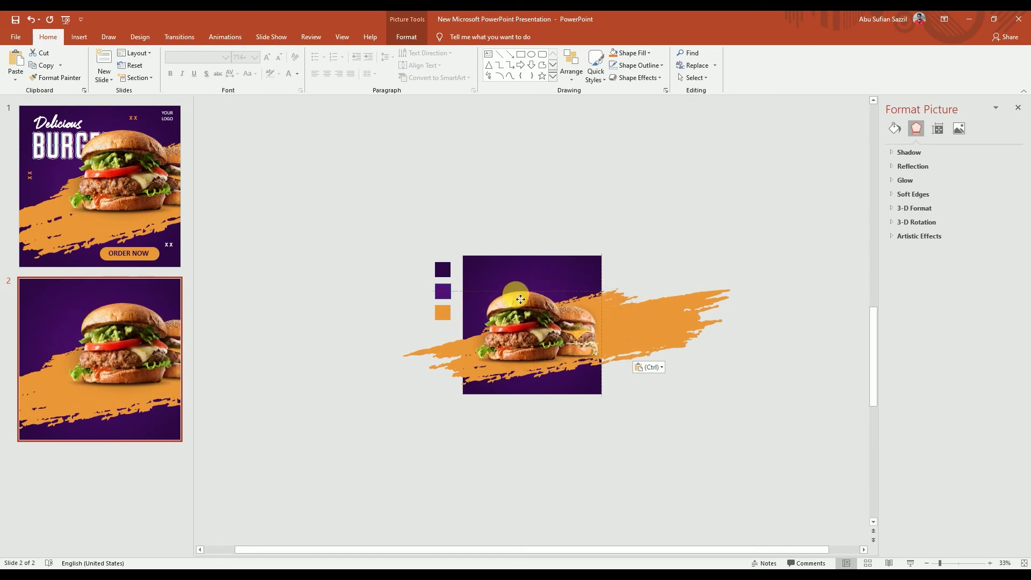
pyautogui.scroll(7, 530, 314)
pyautogui.scroll(-3, 530, 323)
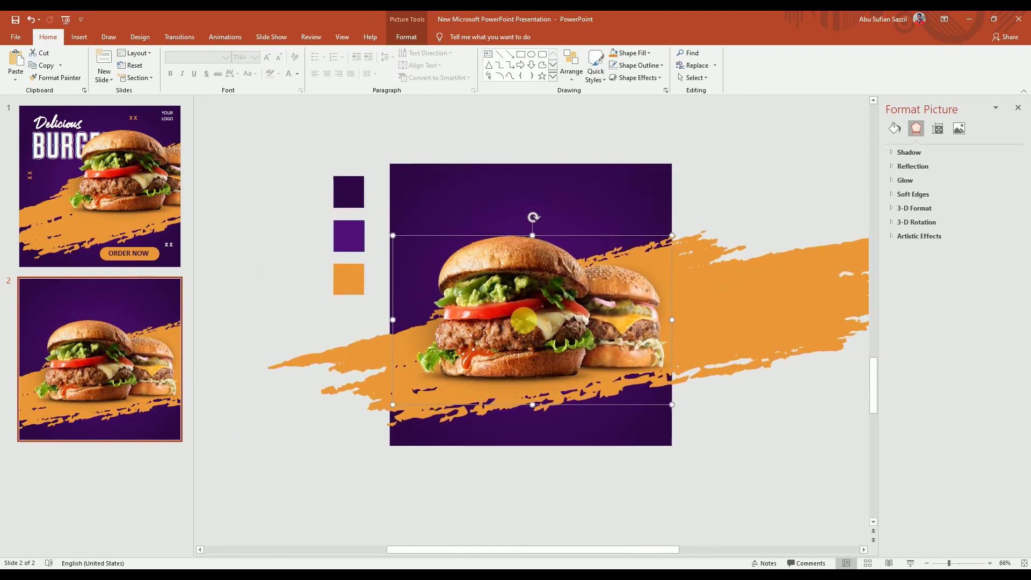
pyautogui.click(278, 298)
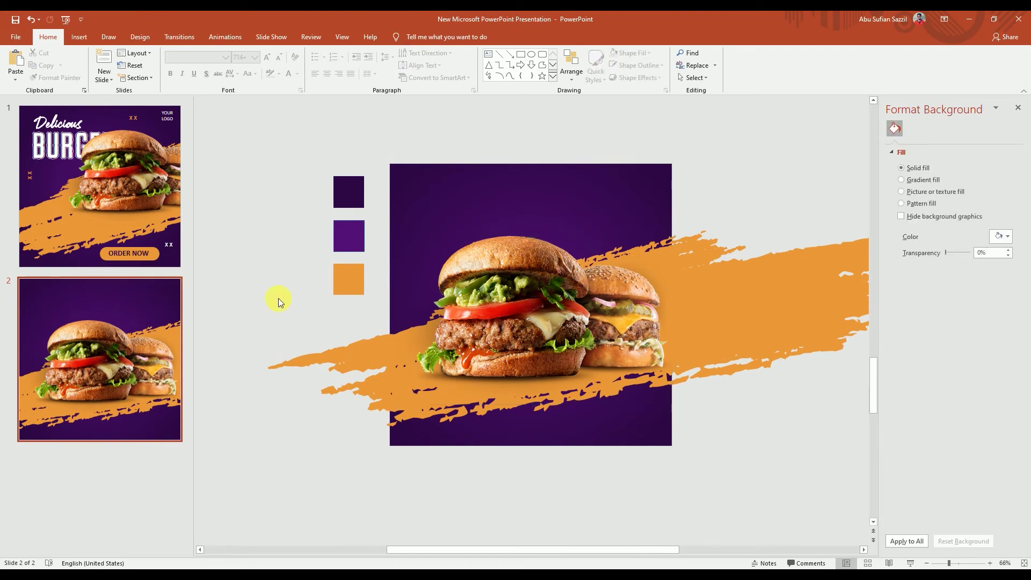
# On slide 1, move the burger picture back to its place below the BURGER headline
pyautogui.click(178, 226)
pyautogui.click(558, 268)
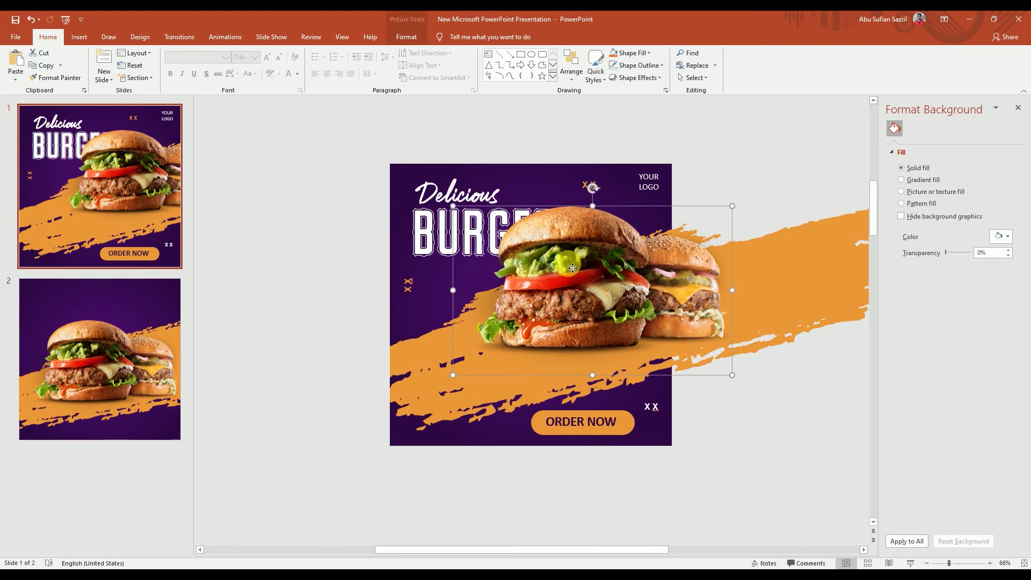
pyautogui.moveTo(556, 282); pyautogui.dragTo(499, 314)
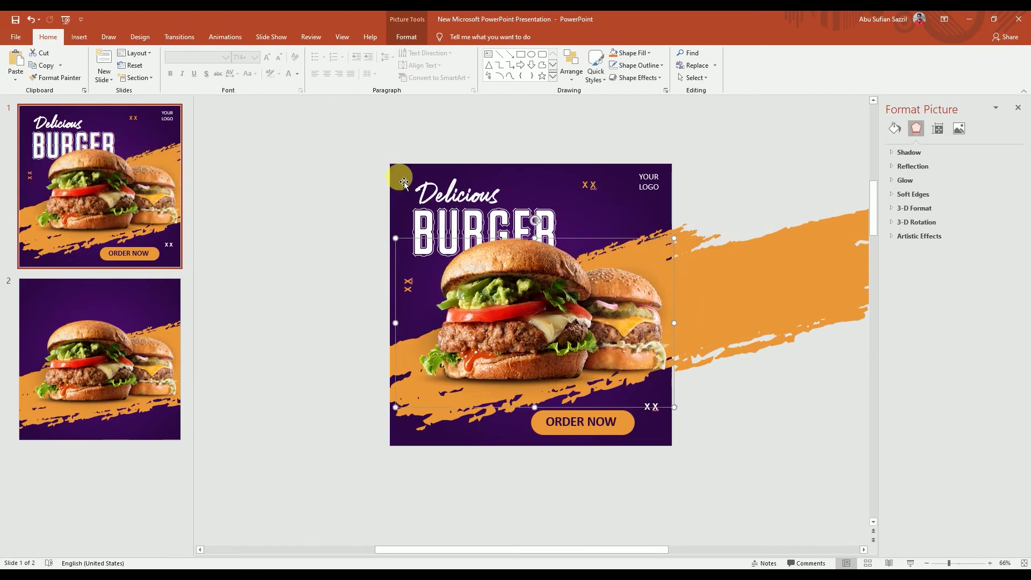
# Insert a text box reading "Delicious" in the upper-left corner of the poster on slide 2
pyautogui.click(83, 354)
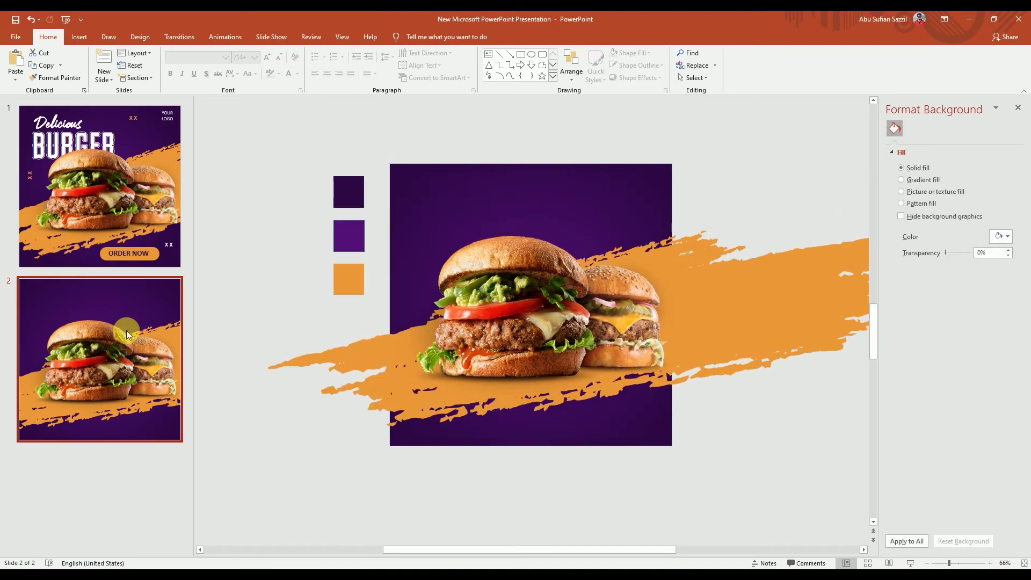
pyautogui.click(488, 53)
pyautogui.moveTo(397, 176); pyautogui.dragTo(520, 220)
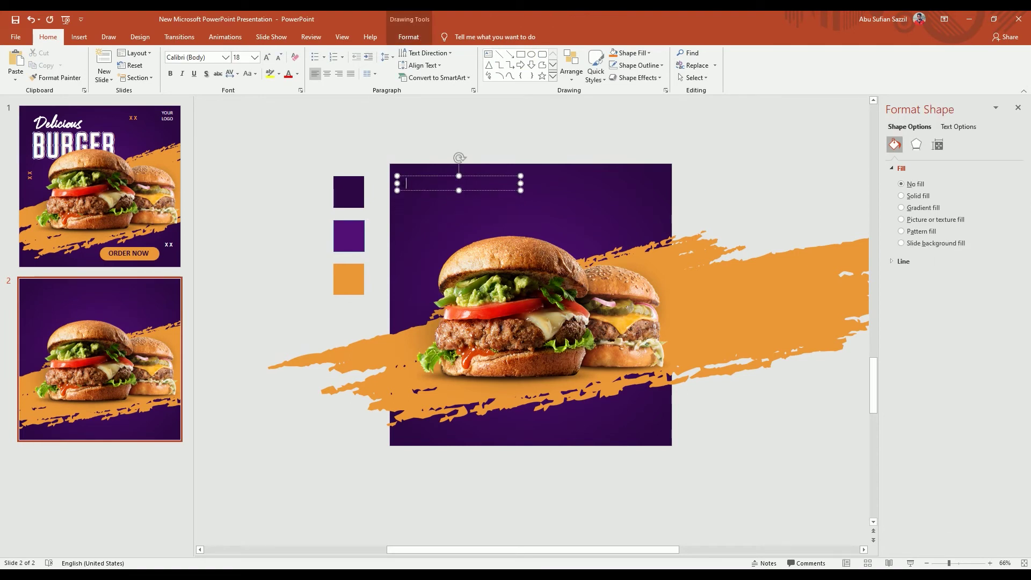
# Colour the "Delicious" text white and set its font to Rockness
pyautogui.hotkey('ctrl', 'a')
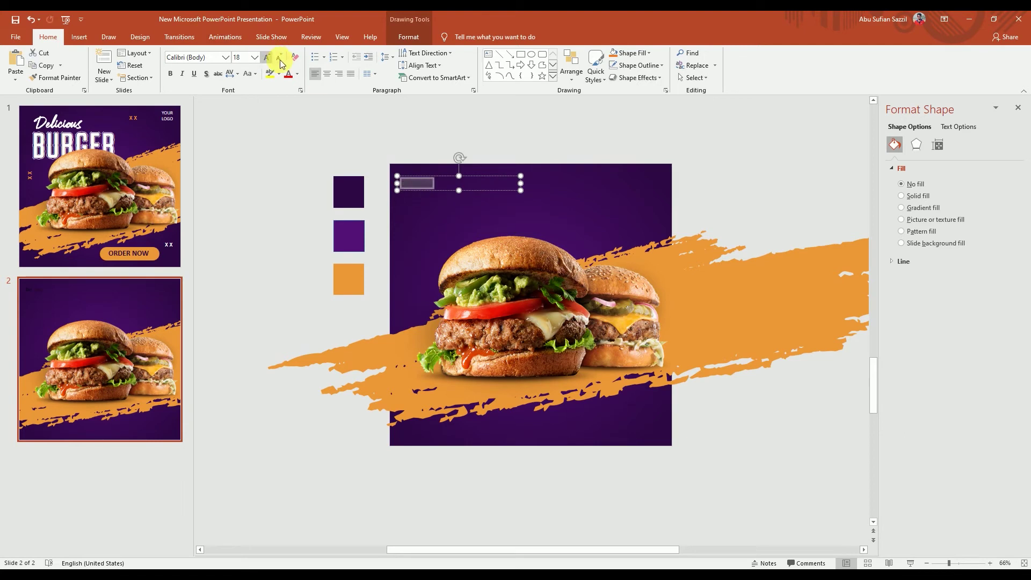
pyautogui.click(298, 74)
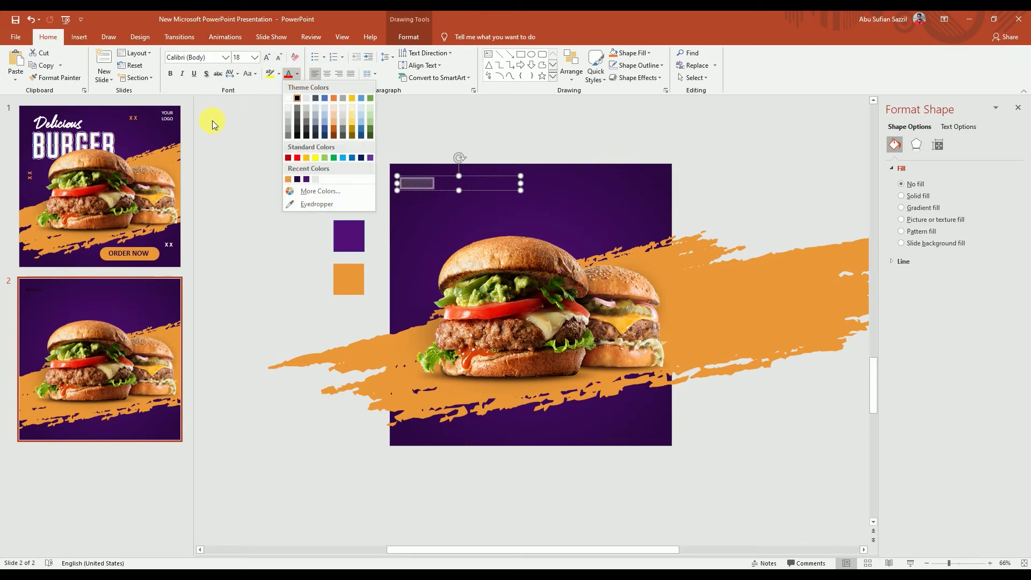
pyautogui.click(288, 98)
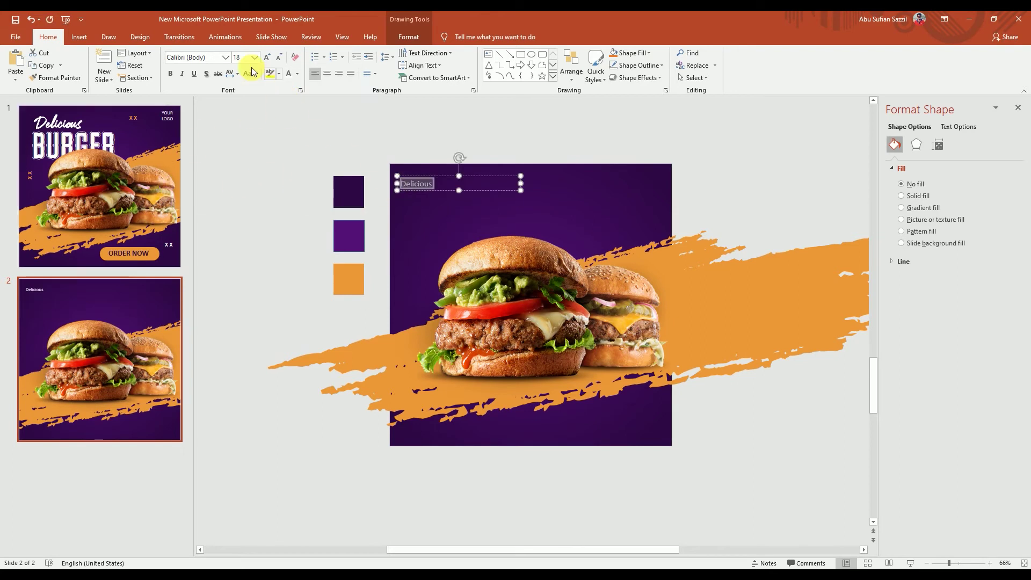
pyautogui.click(221, 57)
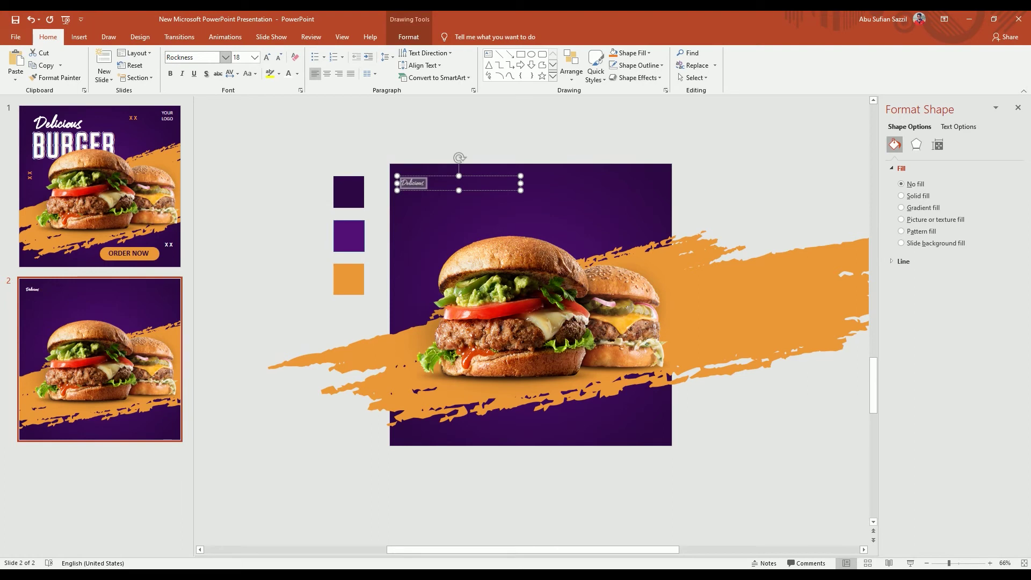
# Enlarge the "Delicious" text on slide 2 to 48 pt
pyautogui.hotkey('ctrl', 'shift', '.')
pyautogui.hotkey('ctrl', 'shift', '.')
pyautogui.hotkey('ctrl', 'shift', '.')
pyautogui.hotkey('ctrl', 'shift', '.')
pyautogui.hotkey('ctrl', 'shift', '.')
pyautogui.hotkey('ctrl', 'shift', '.')
pyautogui.hotkey('ctrl', 'shift', '.')
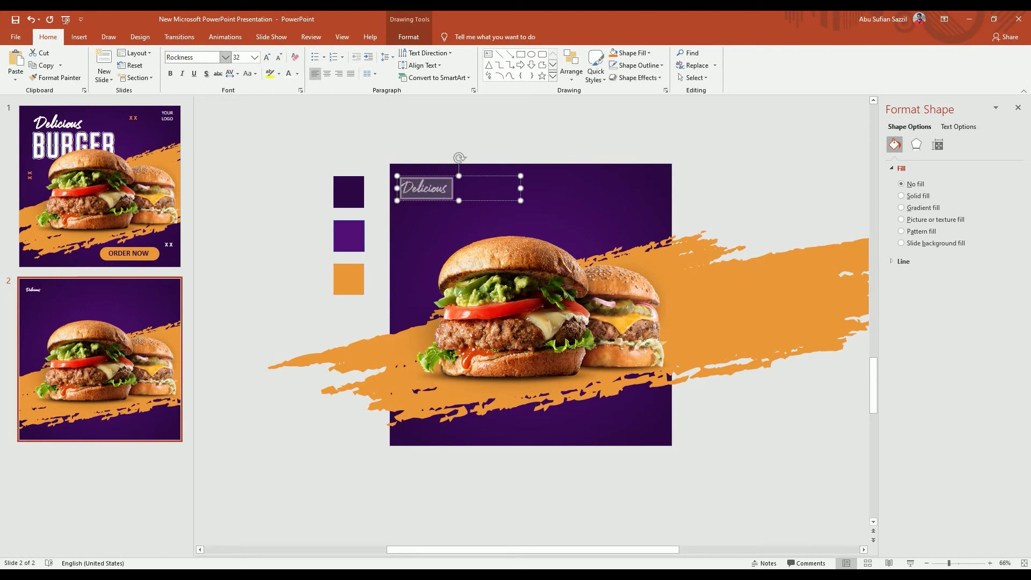
pyautogui.hotkey('ctrl', 'shift', '.')
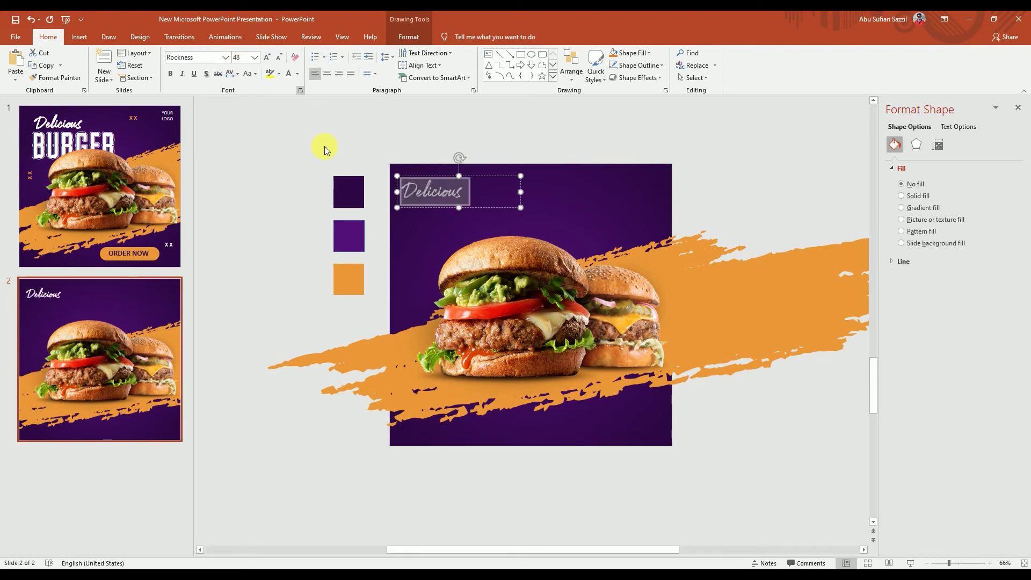
# Move the "Delicious" text box slightly right and down, away from the poster's upper-left corner
pyautogui.click(299, 173)
pyautogui.click(420, 176)
pyautogui.moveTo(420, 176)
pyautogui.mouseDown()
pyautogui.moveTo(437, 186)
pyautogui.moveTo(415, 216)
pyautogui.moveTo(550, 234)
pyautogui.moveTo(536, 263)
pyautogui.moveTo(529, 256)
pyautogui.mouseUp()
pyautogui.click(283, 131)
# Add a white "BURGER" text box below "Delicious" and set its font to RazorFace
pyautogui.click(489, 54)
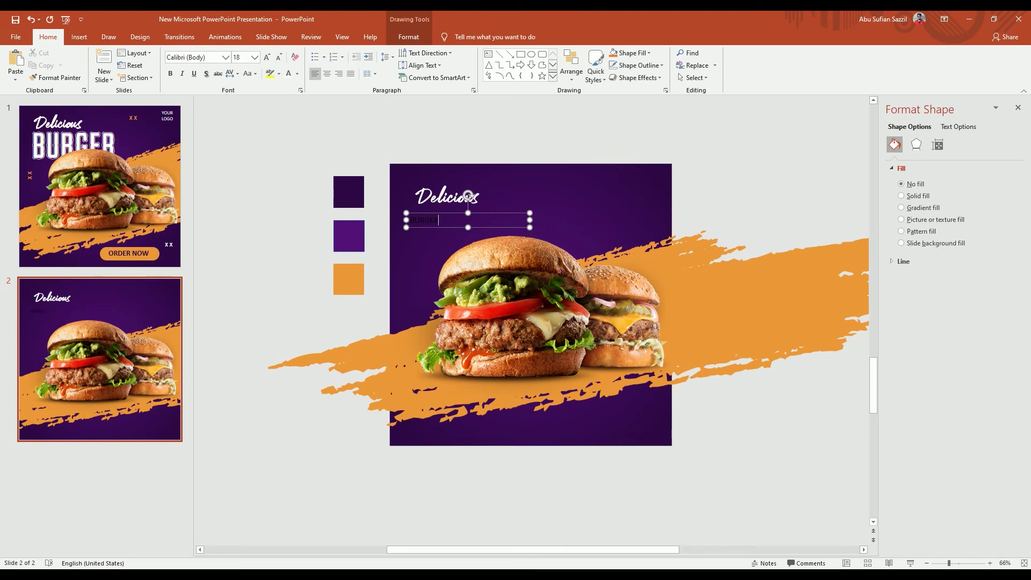
pyautogui.hotkey('ctrl', 'a')
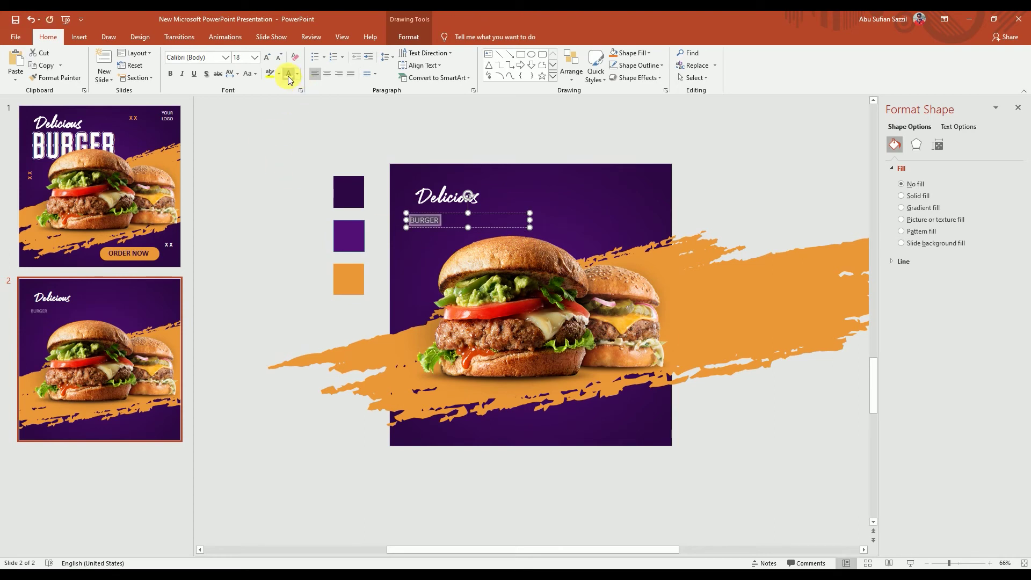
pyautogui.click(215, 62)
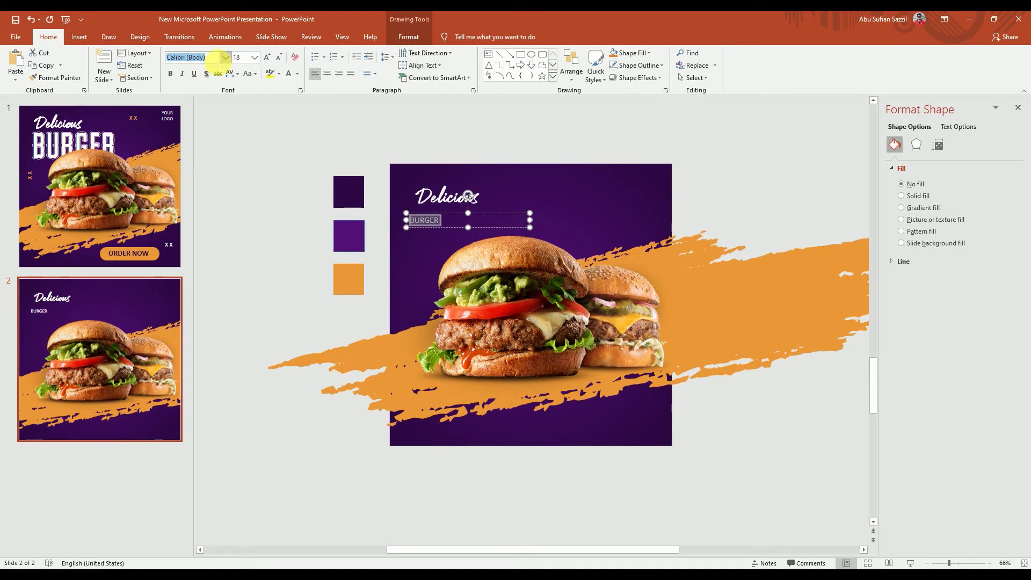
pyautogui.write('RazorFace')
pyautogui.press('Return')
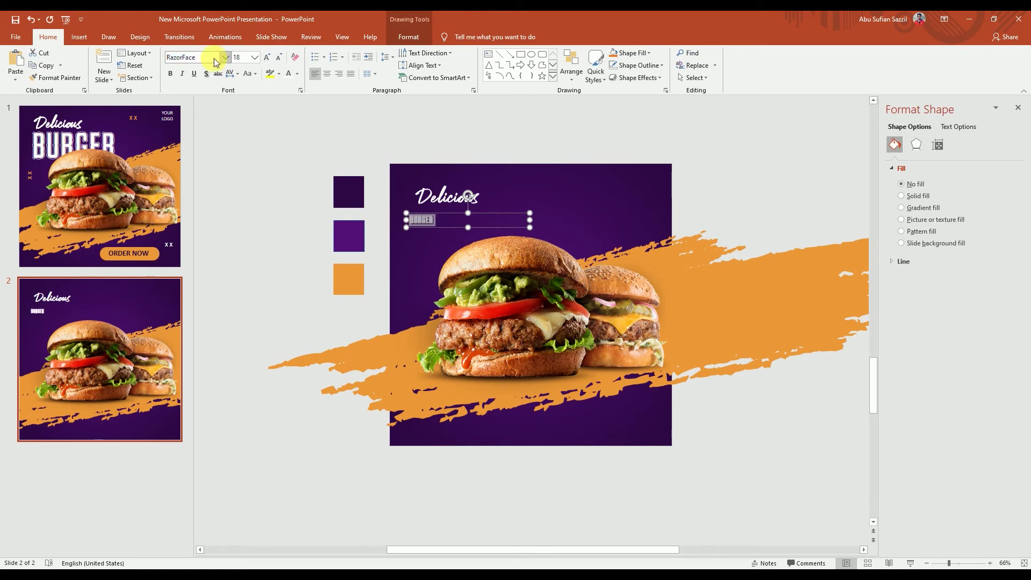
# Enlarge the "BURGER" text to 96 pt
pyautogui.hotkey('ctrl', 'shift', '.')
pyautogui.hotkey('ctrl', 'shift', '.')
pyautogui.hotkey('ctrl', 'shift', '.')
pyautogui.hotkey('ctrl', 'shift', '.')
pyautogui.hotkey('ctrl', 'shift', '.')
pyautogui.hotkey('ctrl', 'shift', '.')
pyautogui.hotkey('ctrl', 'shift', '.')
pyautogui.hotkey('ctrl', 'shift', '.')
pyautogui.hotkey('ctrl', 'shift', '.')
pyautogui.hotkey('ctrl', 'shift', '.')
pyautogui.hotkey('ctrl', 'shift', '.')
pyautogui.hotkey('ctrl', 'shift', '.')
pyautogui.hotkey('ctrl', 'shift', '.')
pyautogui.hotkey('ctrl', 'shift', '.')
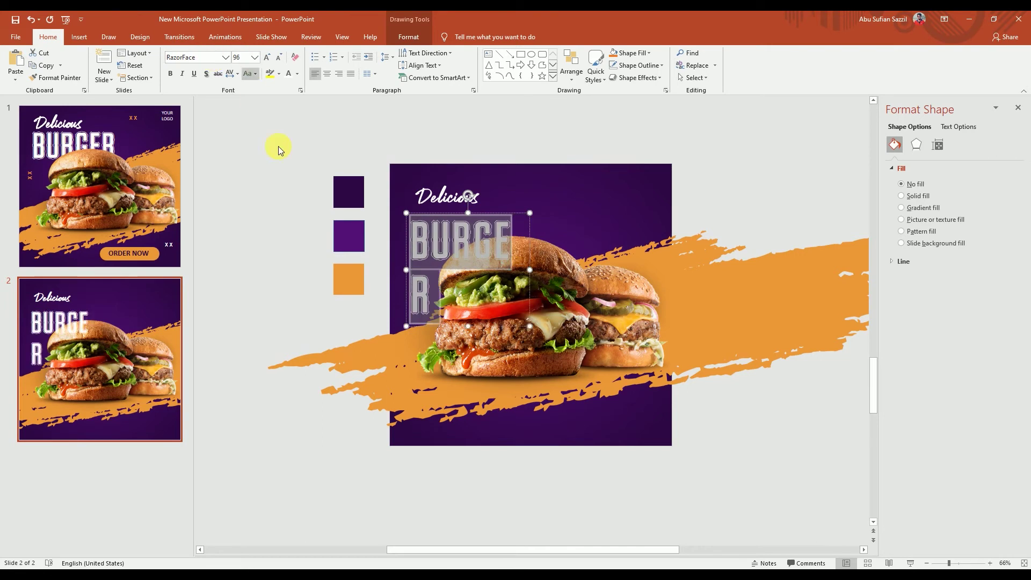
# Widen the "BURGER" text box until the word fits on one line and move it up close beneath "Delicious"
pyautogui.moveTo(536, 271); pyautogui.dragTo(561, 271)
pyautogui.moveTo(458, 217); pyautogui.dragTo(460, 204)
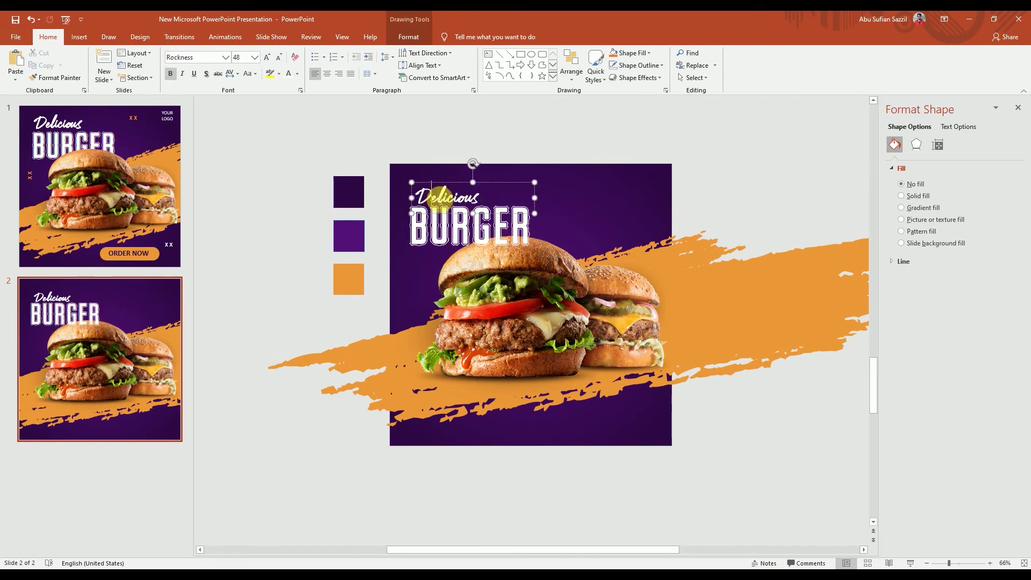
pyautogui.click(308, 279)
# Check the layering on slide 1, and bring the burger picture on slide 2 to the front, over the "BURGER" text
pyautogui.click(100, 186)
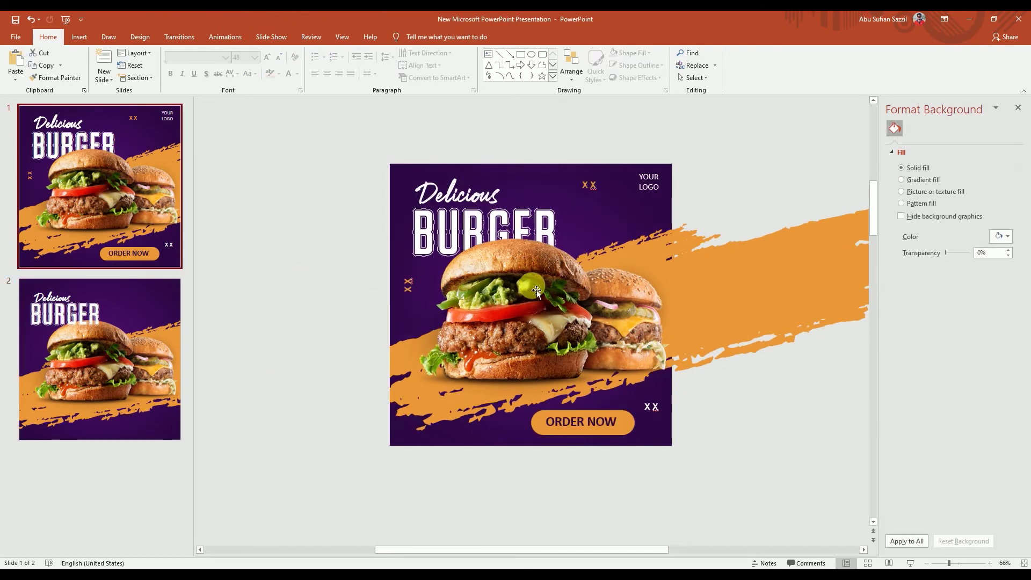
pyautogui.scroll(4, 472, 262)
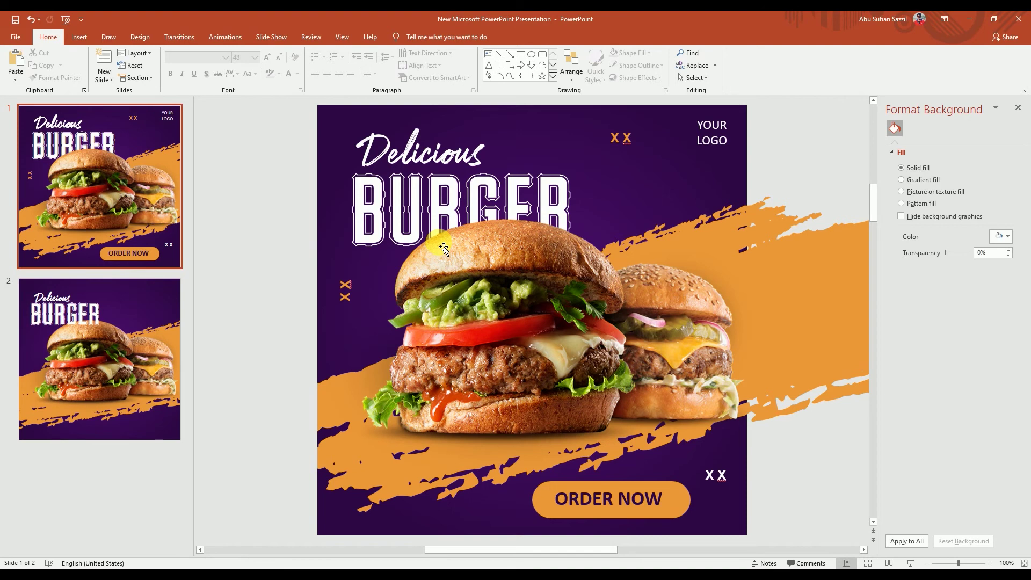
pyautogui.click(158, 318)
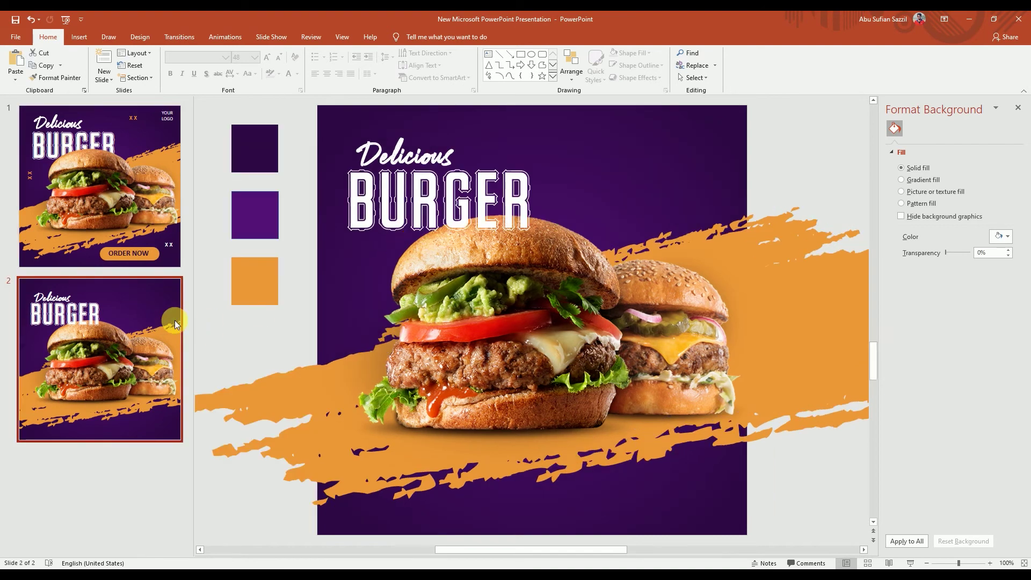
pyautogui.click(481, 344)
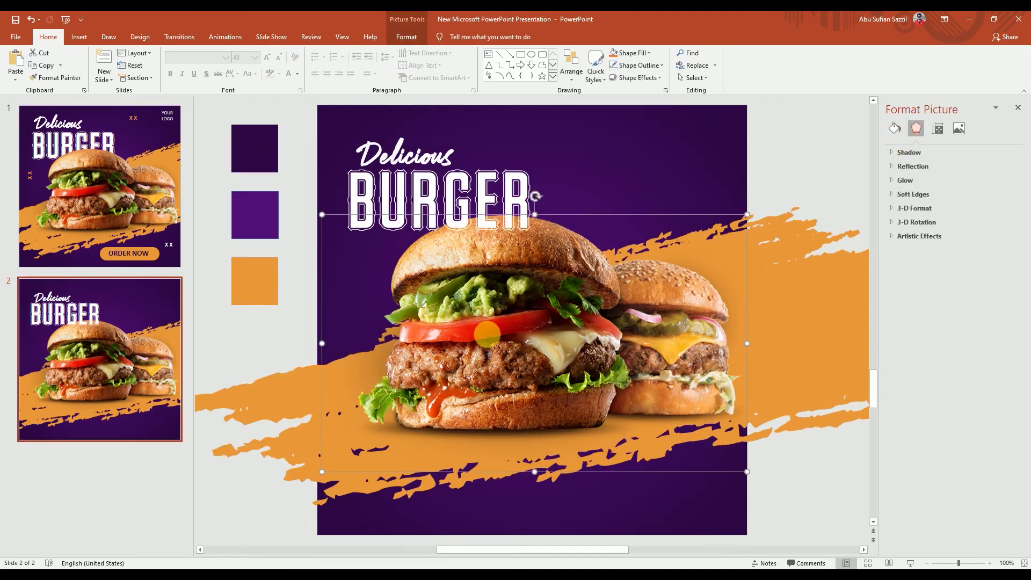
pyautogui.rightClick(498, 327)
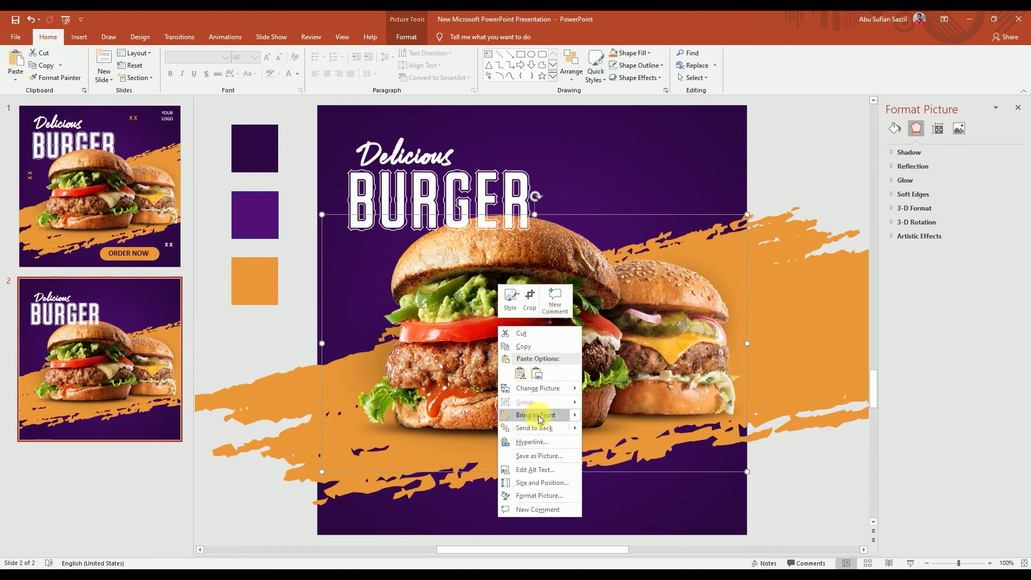
pyautogui.moveTo(570, 416)
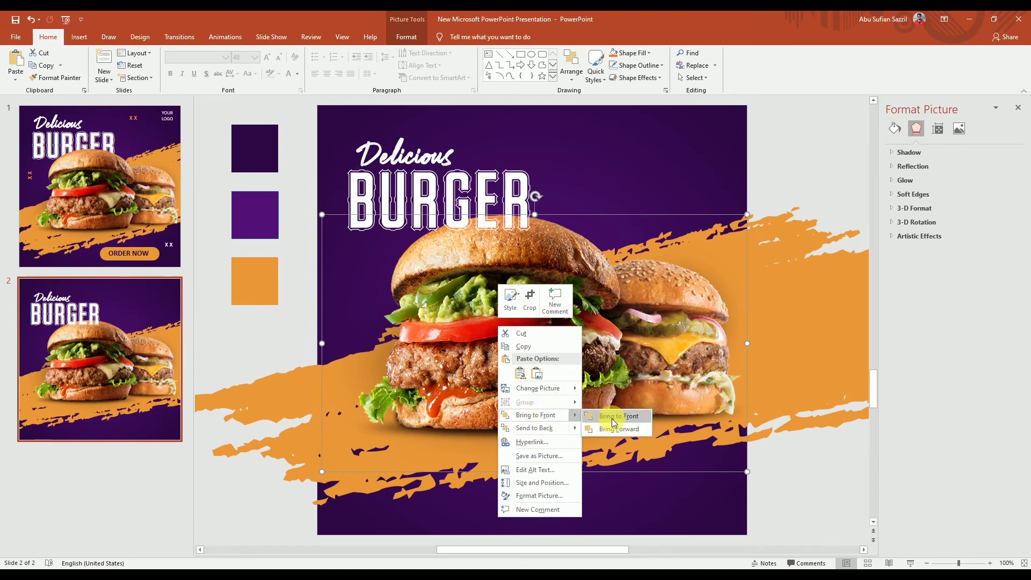
pyautogui.click(614, 422)
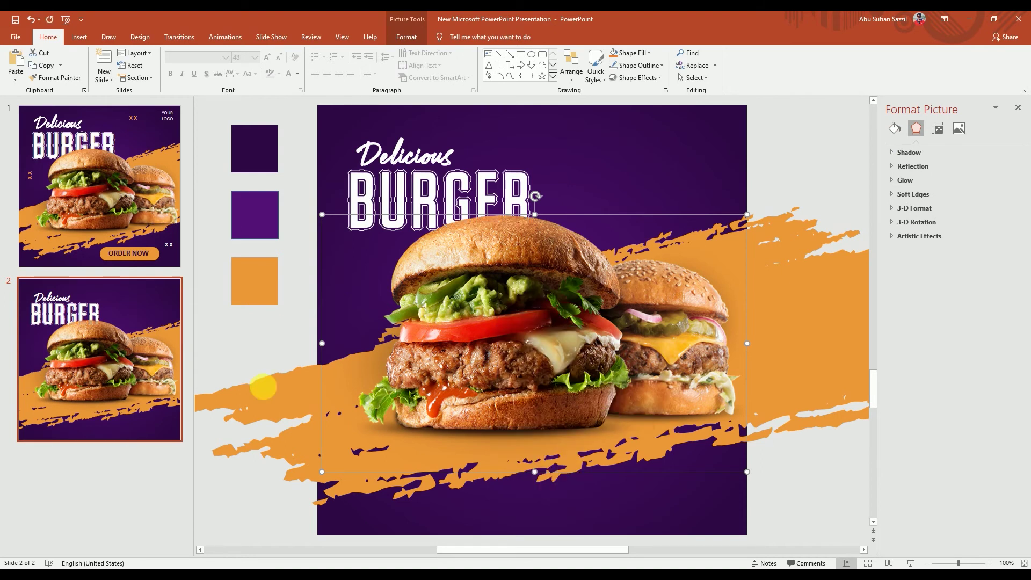
pyautogui.click(214, 329)
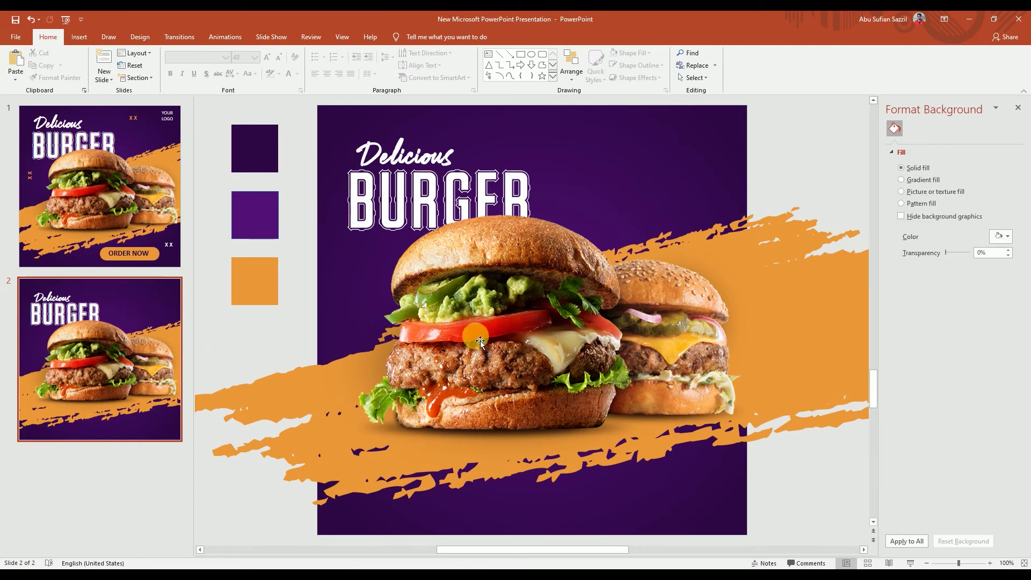
# Bring the "BURGER" text box on slide 2 in front of the burger picture
pyautogui.click(464, 275)
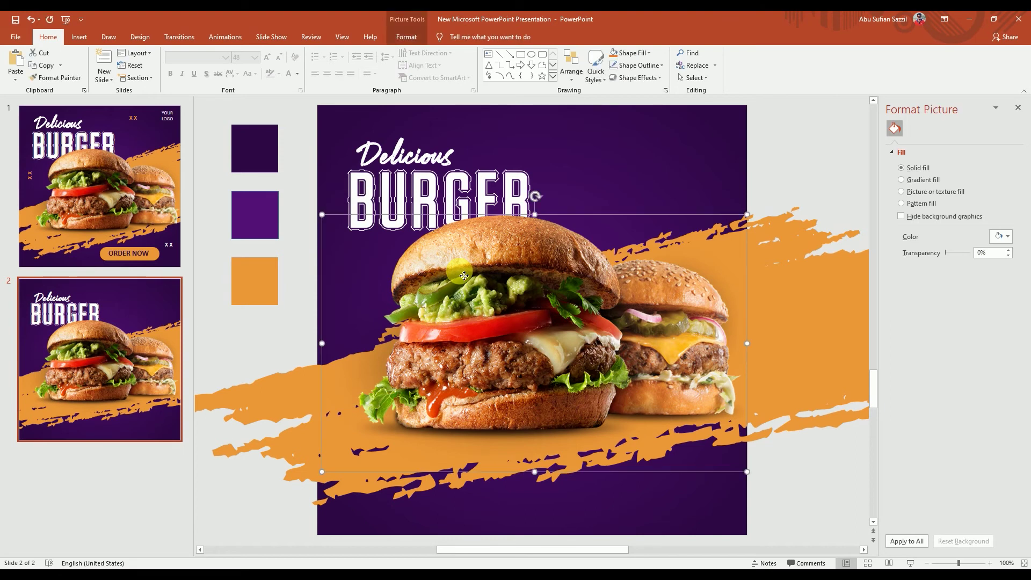
pyautogui.click(491, 163)
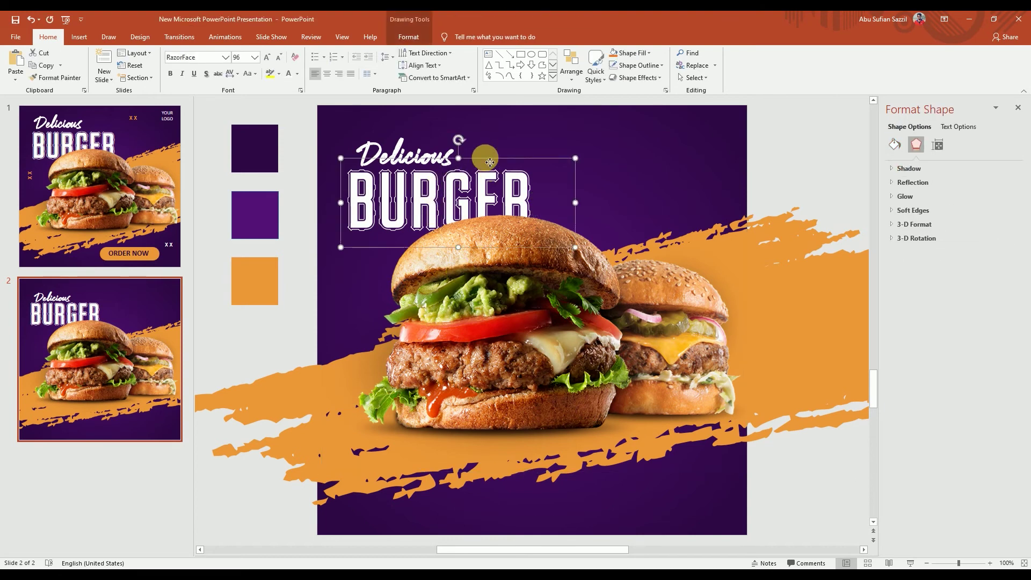
pyautogui.rightClick(489, 160)
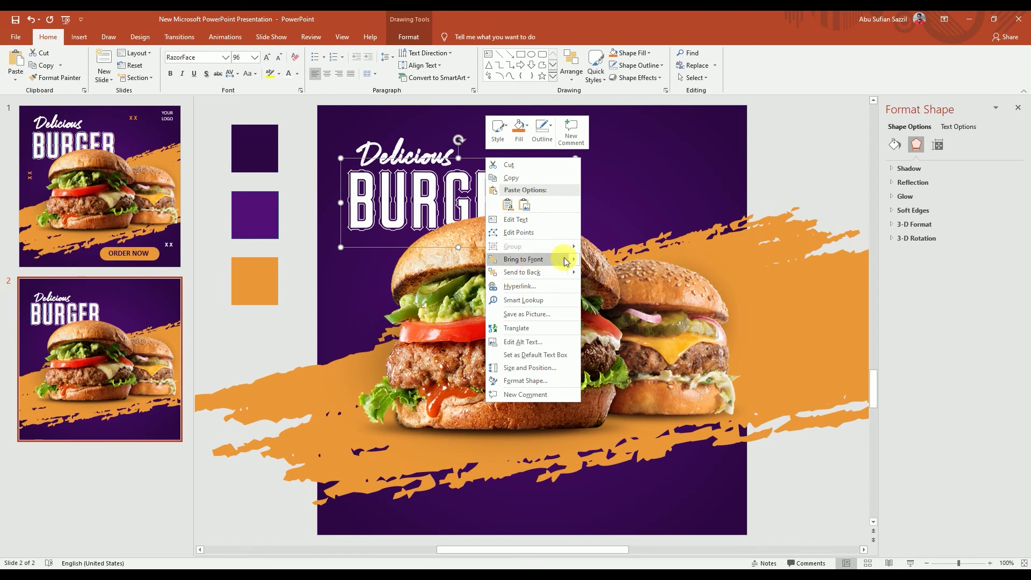
pyautogui.click(540, 273)
pyautogui.click(252, 346)
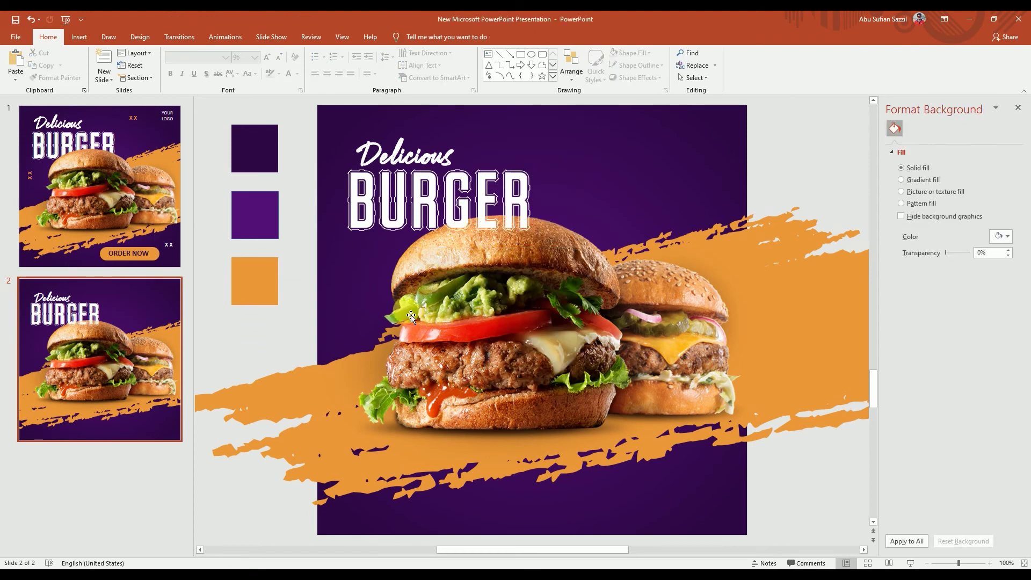
# Bring the burger picture to the front again so it overlaps the lower part of the "BURGER" text
pyautogui.click(475, 325)
pyautogui.rightClick(474, 322)
pyautogui.click(511, 410)
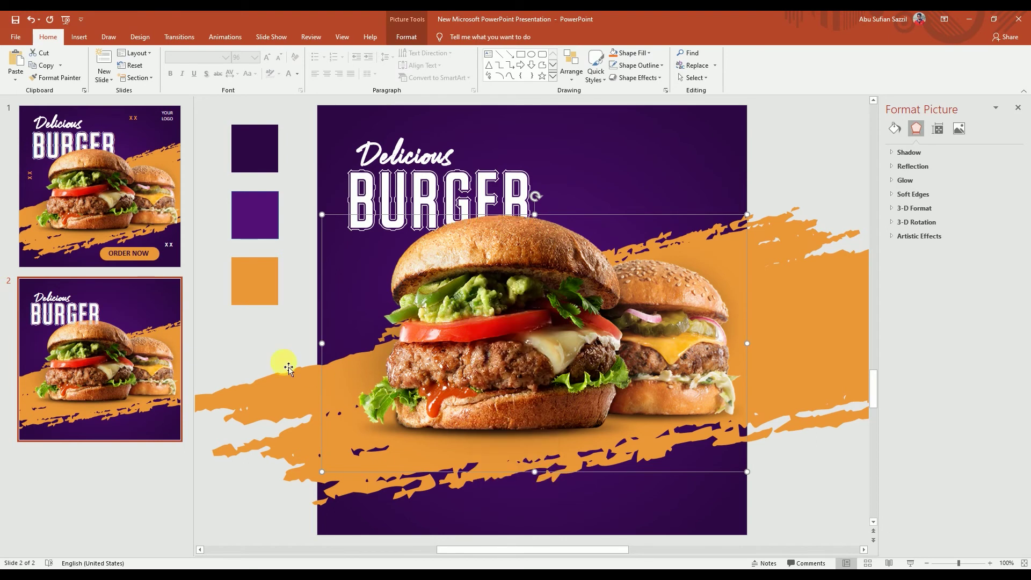
pyautogui.click(256, 351)
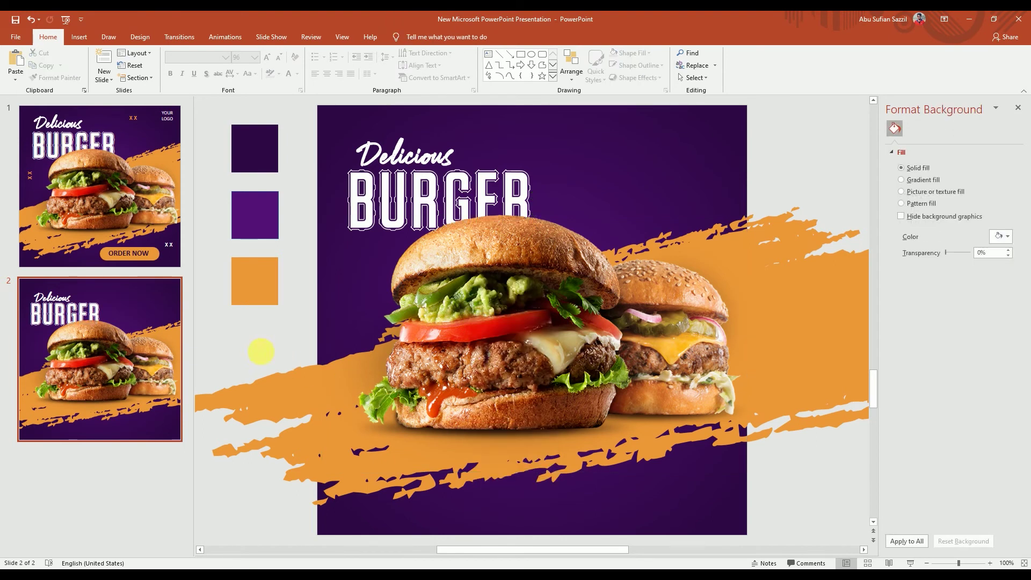
pyautogui.keyDown('ctrl'); pyautogui.scroll(-3, 272, 317); pyautogui.keyUp('ctrl')
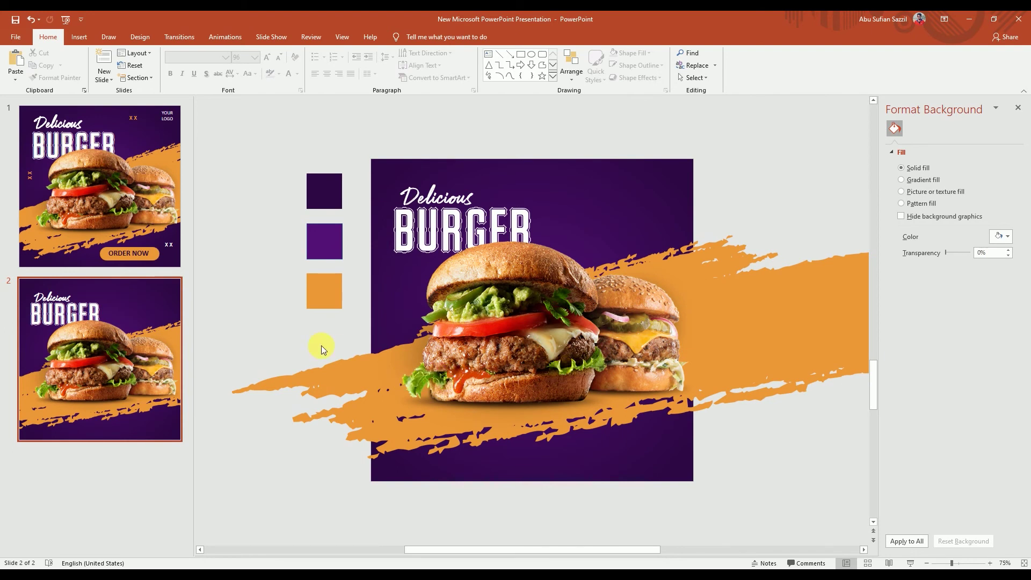
pyautogui.click(131, 200)
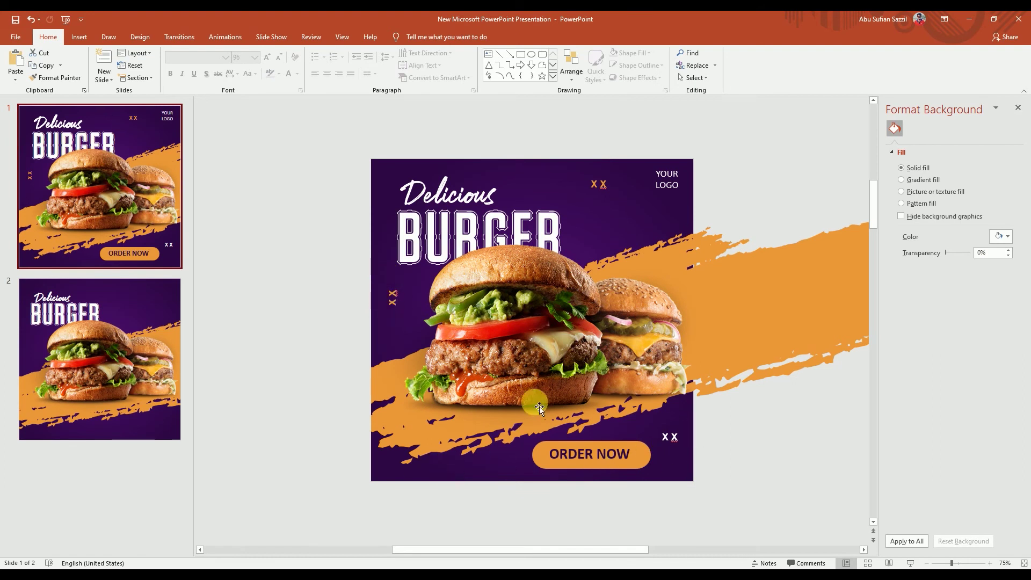
pyautogui.click(121, 402)
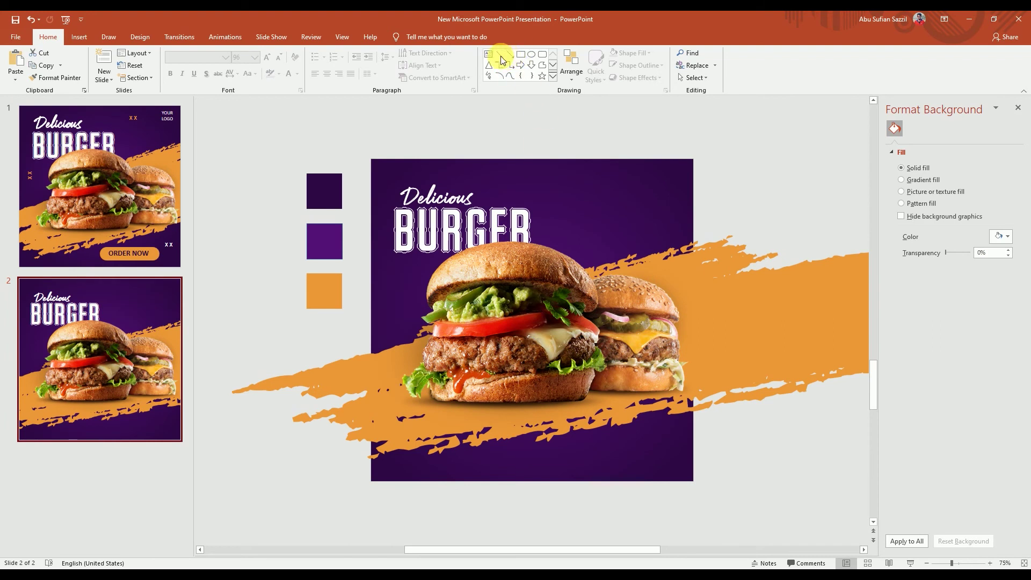
pyautogui.click(519, 56)
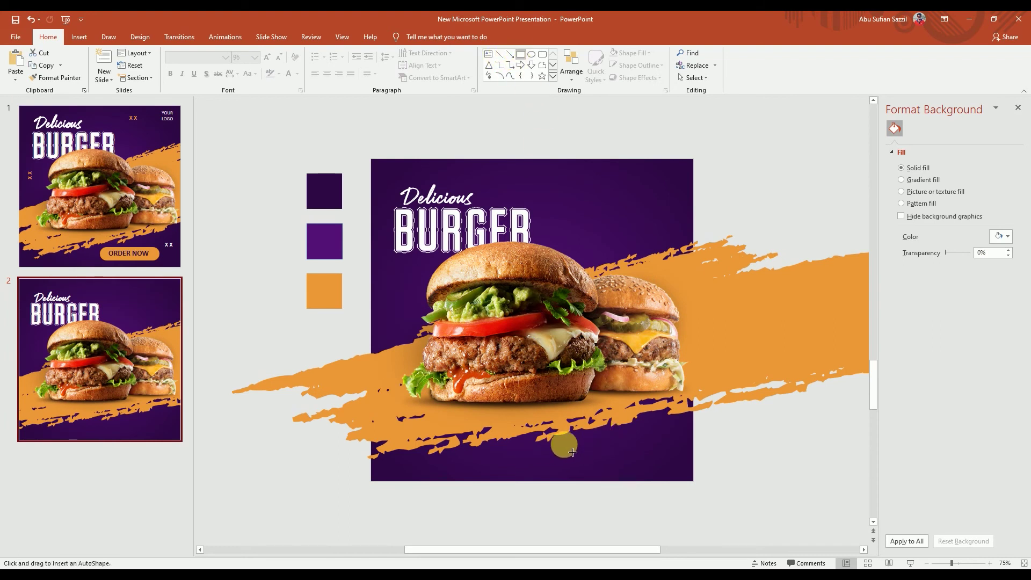
pyautogui.moveTo(565, 442); pyautogui.dragTo(652, 478)
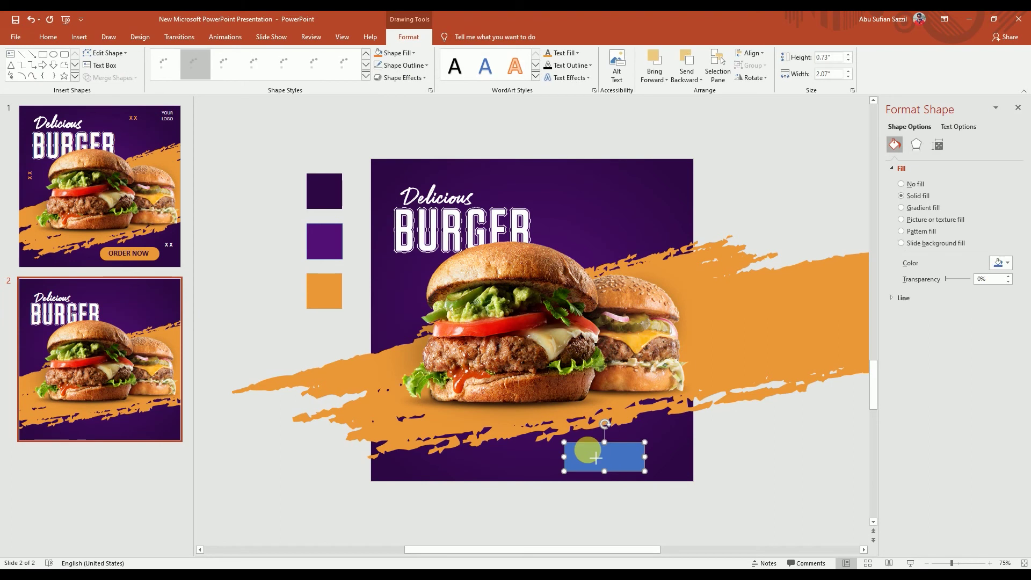
pyautogui.press('Delete')
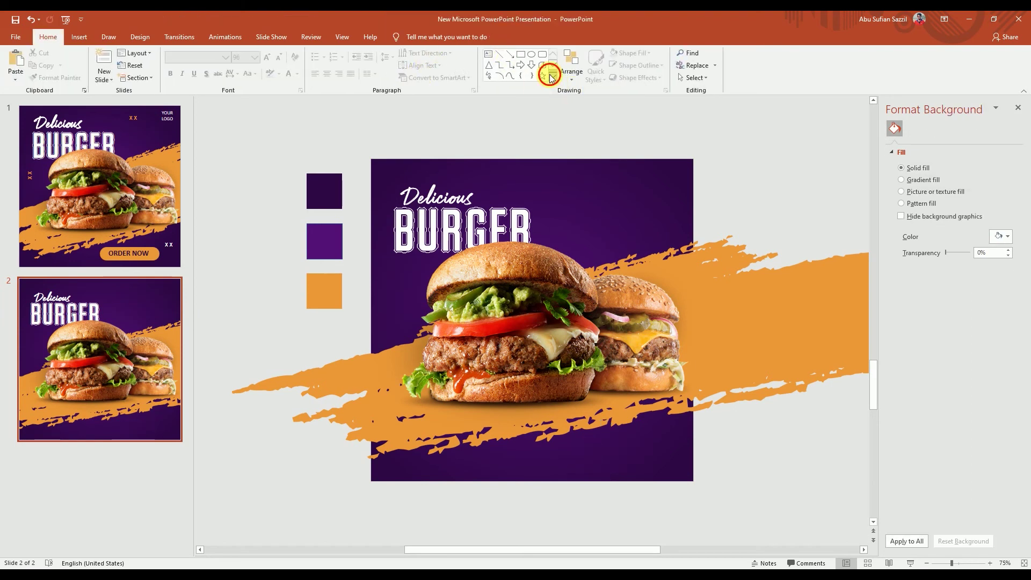
# Draw a rounded rectangle about 2.53 by 0.75 inches near the poster's lower-right corner and round its ends more strongly
pyautogui.click(552, 79)
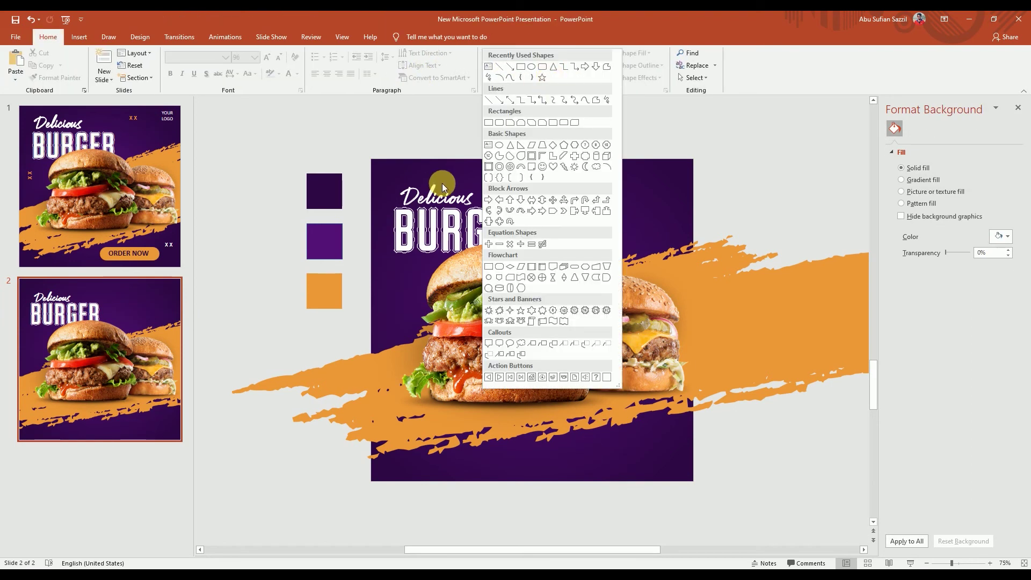
pyautogui.click(500, 125)
pyautogui.moveTo(556, 442); pyautogui.dragTo(656, 471)
pyautogui.moveTo(570, 445); pyautogui.dragTo(583, 450)
# Remove the rounded rectangle's outline and fill it with the orange sampled from the colour swatch beside the poster
pyautogui.click(401, 65)
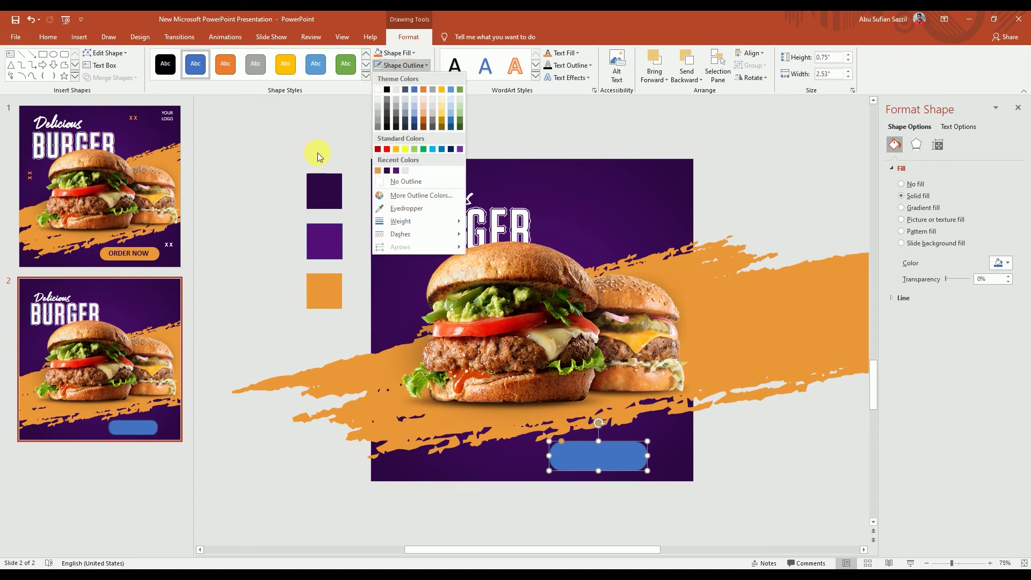
pyautogui.click(395, 181)
pyautogui.click(417, 53)
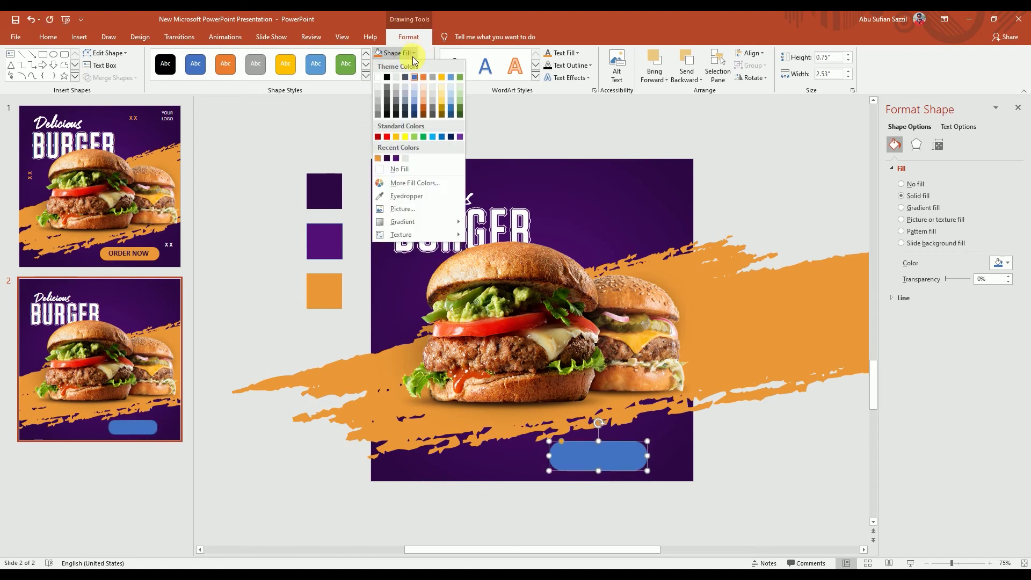
pyautogui.click(400, 196)
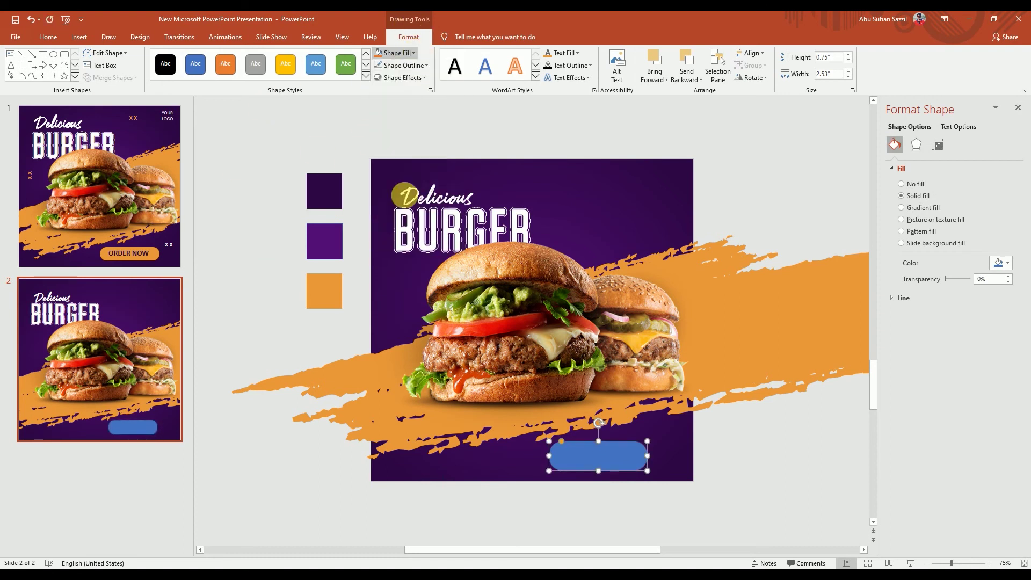
pyautogui.click(331, 290)
# Widen the orange rounded rectangle to about 2.97 inches and compare it with the ORDER NOW button on slide 1
pyautogui.moveTo(549, 456); pyautogui.dragTo(586, 459)
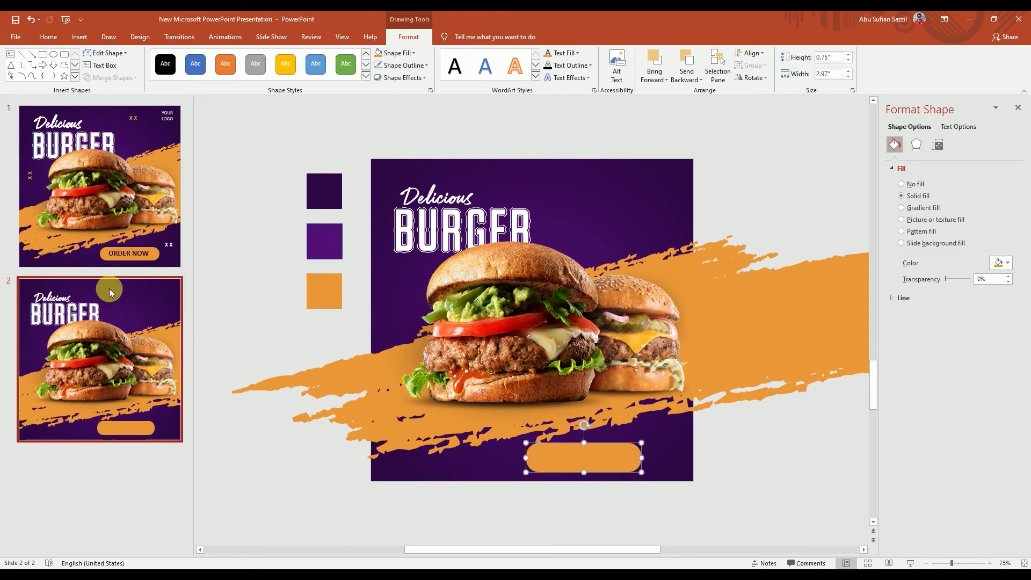
pyautogui.click(227, 309)
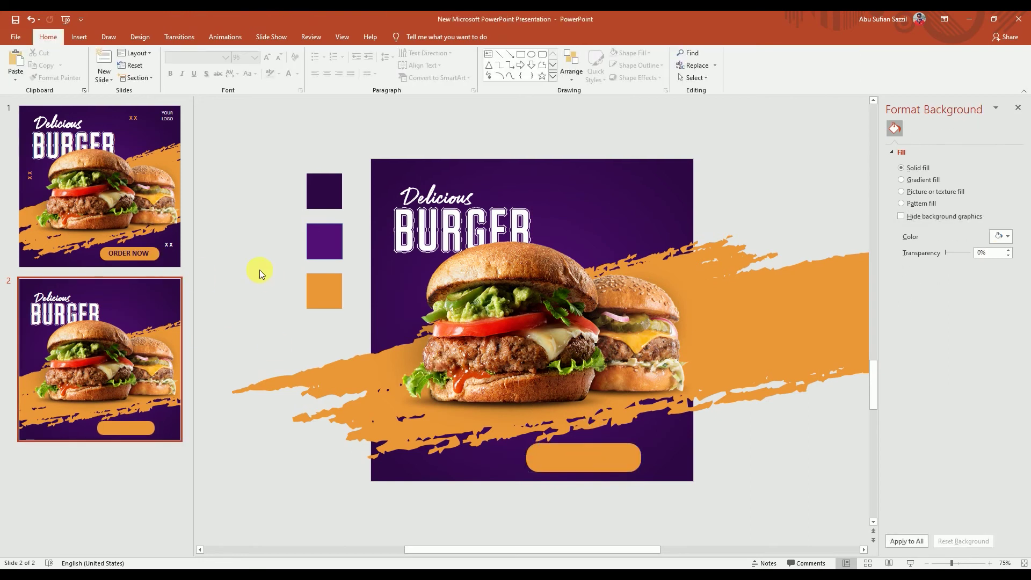
pyautogui.click(123, 228)
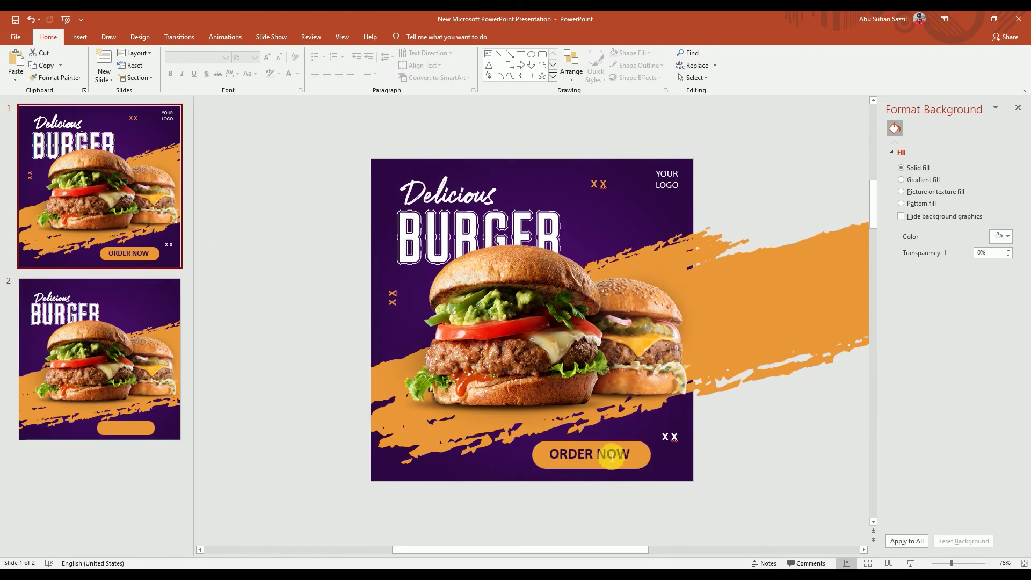
# Copy the ORDER NOW text from slide 1 to slide 2 and centre it on the orange rounded rectangle
pyautogui.click(593, 459)
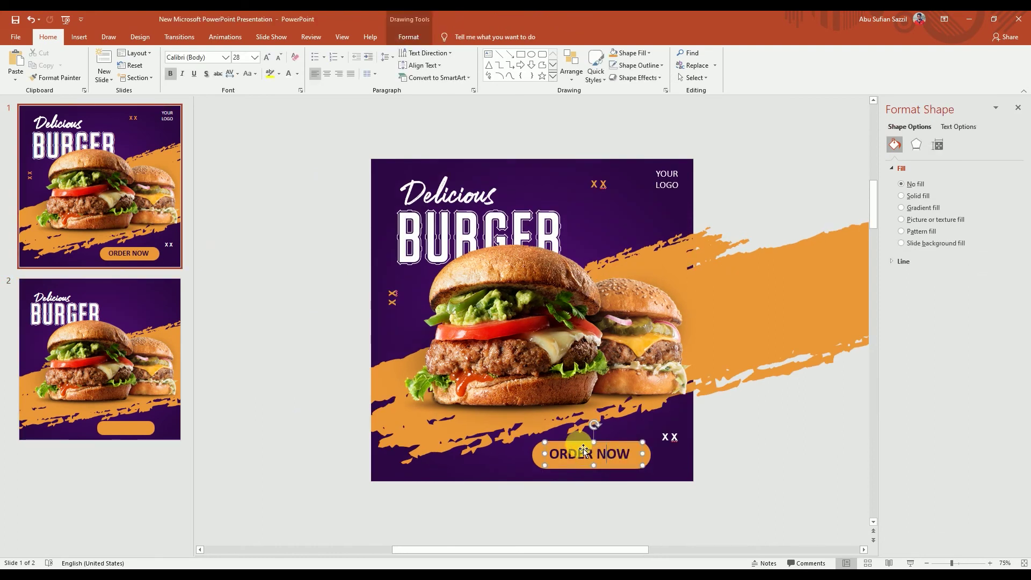
pyautogui.click(129, 414)
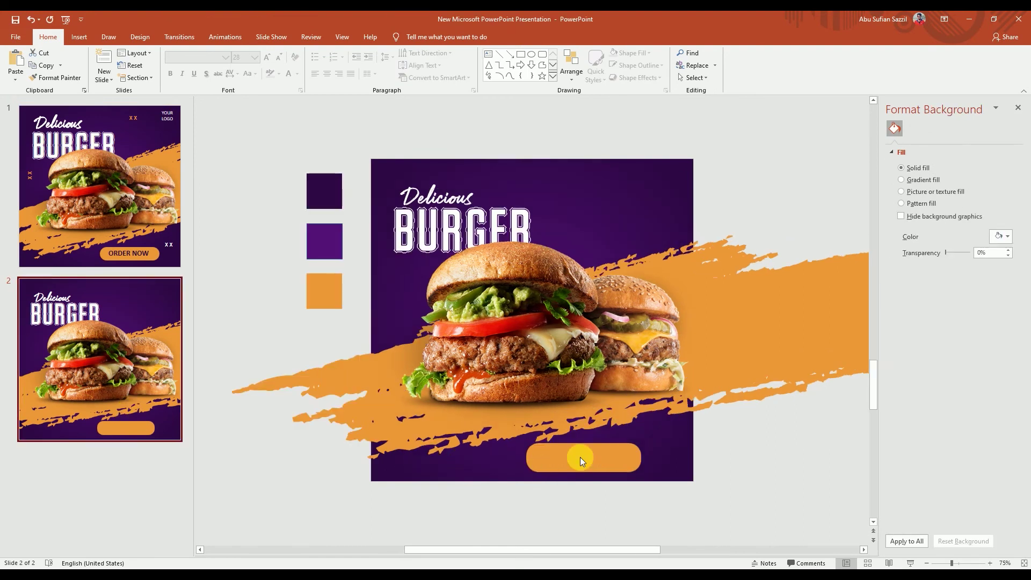
pyautogui.hotkey('ctrl', 'v')
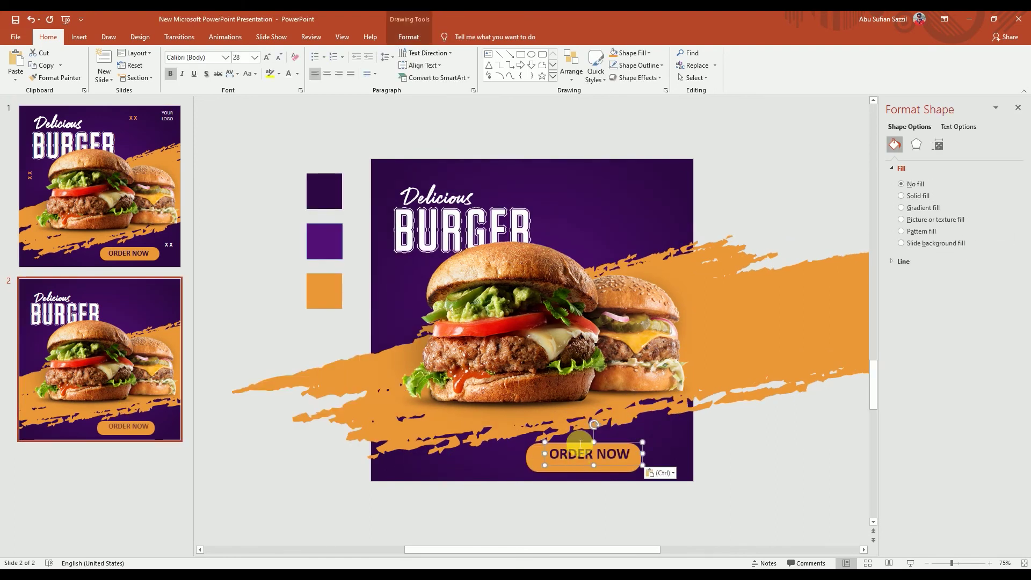
pyautogui.moveTo(572, 449); pyautogui.dragTo(563, 453)
pyautogui.click(471, 534)
pyautogui.click(687, 475)
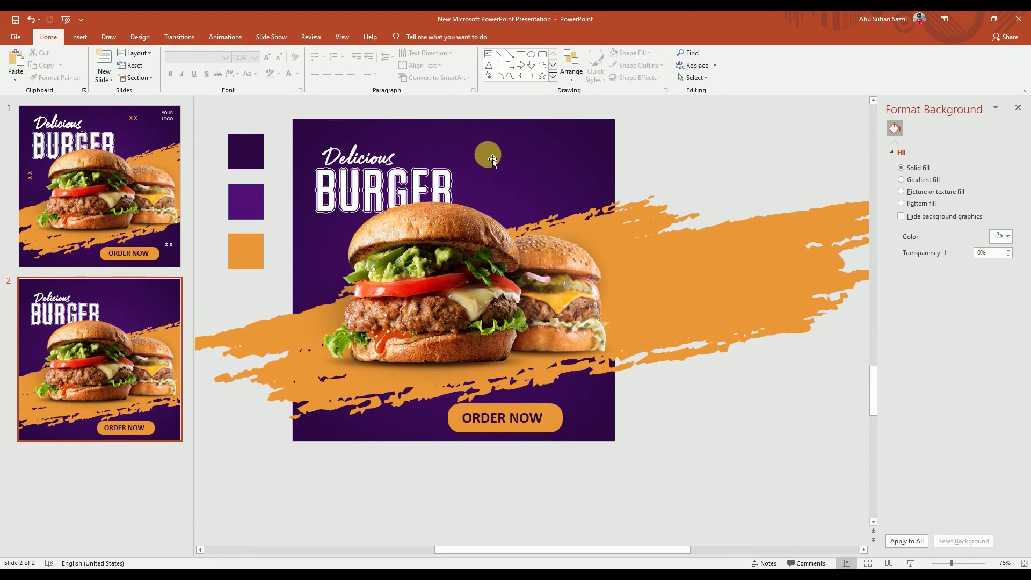
# Add a text box about 1.37 by 0.4 inches near the poster's upper edge containing "X X" in white
pyautogui.click(488, 55)
pyautogui.moveTo(485, 133); pyautogui.dragTo(540, 155)
pyautogui.write('xx')
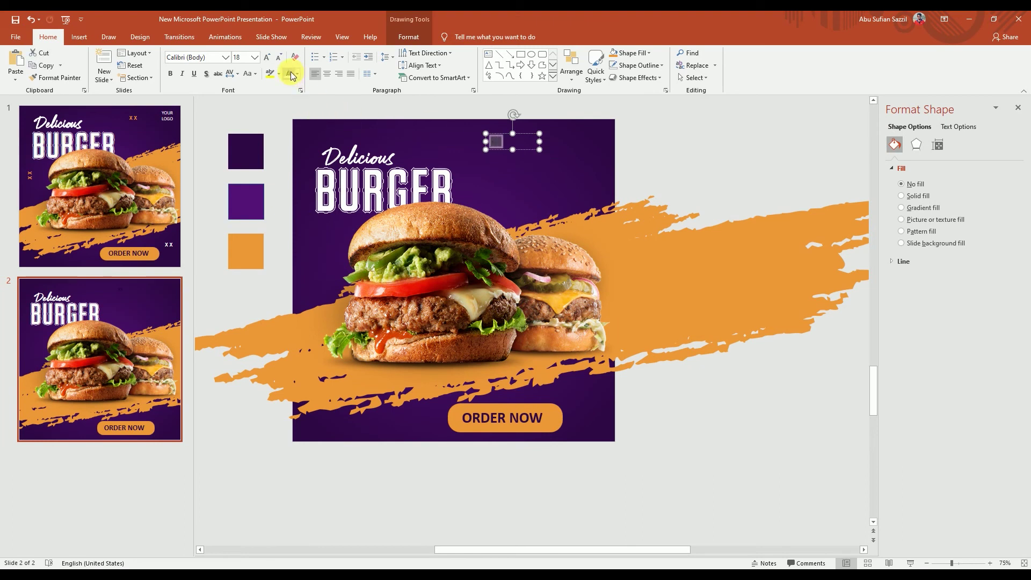
pyautogui.click(495, 141)
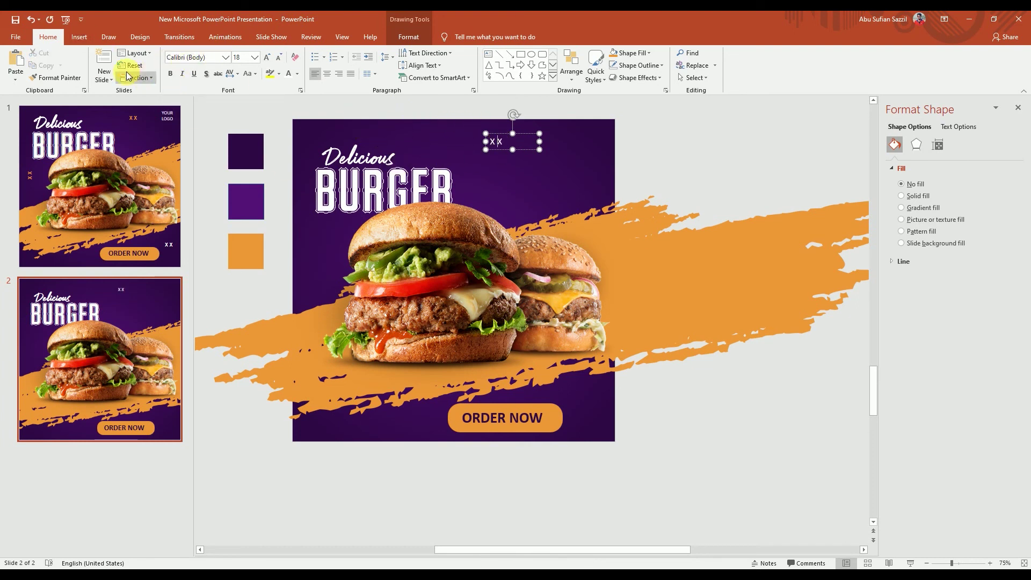
# Make the "X X" text bold and fill it with the orange sampled from the colour swatch beside the poster
pyautogui.hotkey('ctrl', 'a')
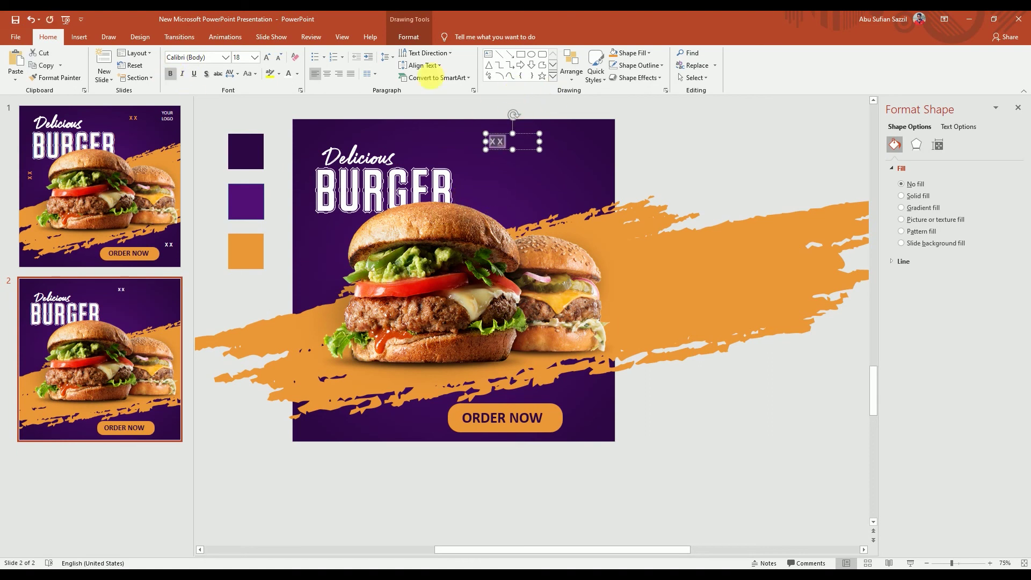
pyautogui.click(407, 37)
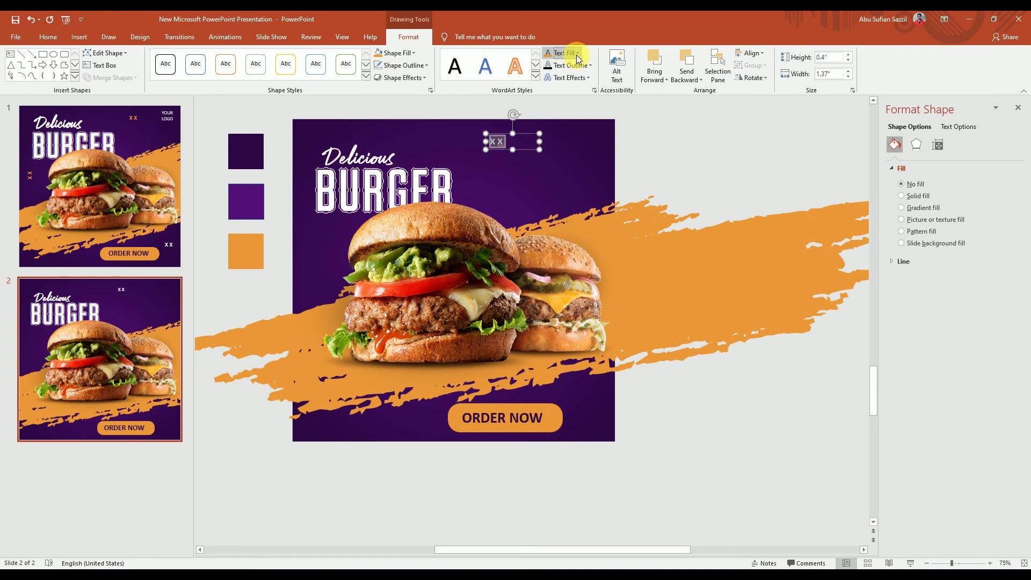
pyautogui.click(578, 58)
pyautogui.click(559, 194)
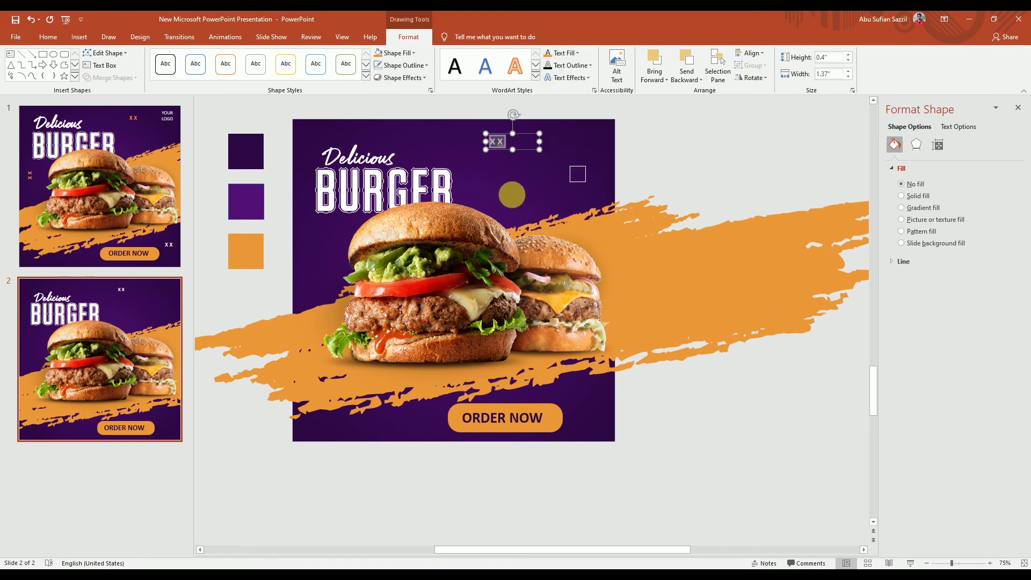
pyautogui.click(247, 250)
pyautogui.click(654, 140)
# Place a copy of the orange "X X" text beside the burger's left edge and rotate it a quarter turn counterclockwise
pyautogui.click(496, 207)
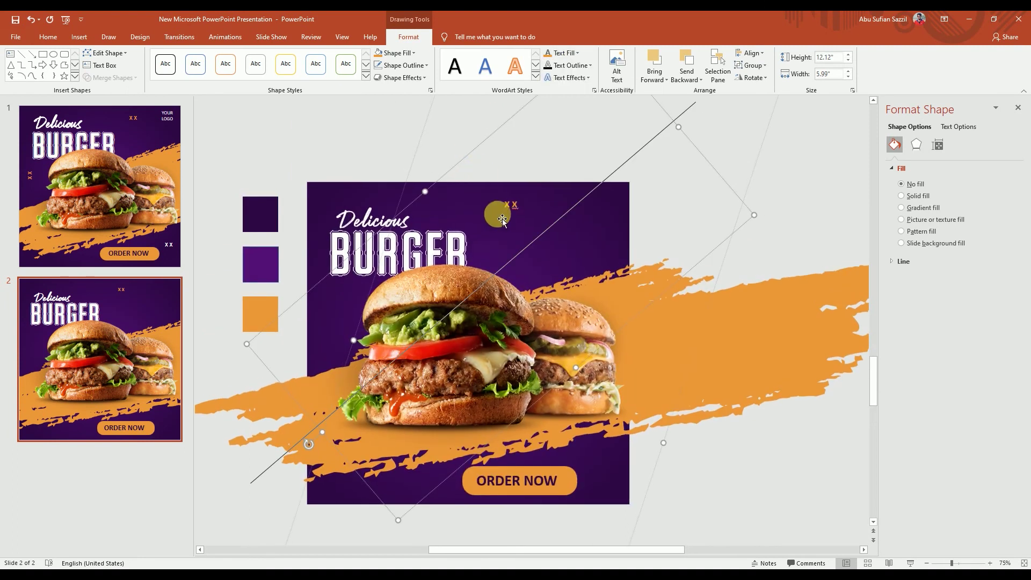
pyautogui.click(515, 204)
pyautogui.moveTo(516, 203); pyautogui.dragTo(335, 312)
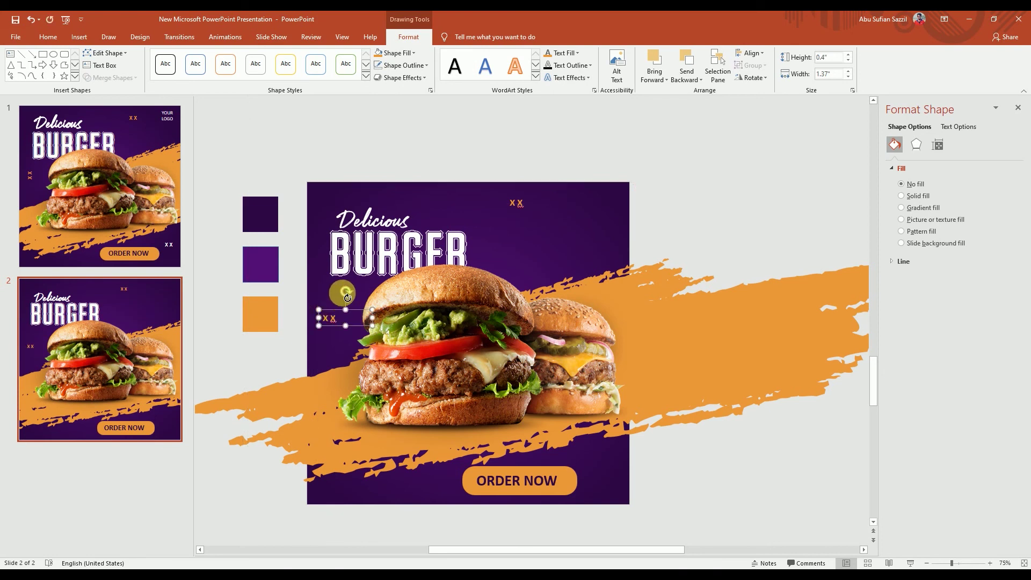
pyautogui.moveTo(342, 293); pyautogui.dragTo(297, 329)
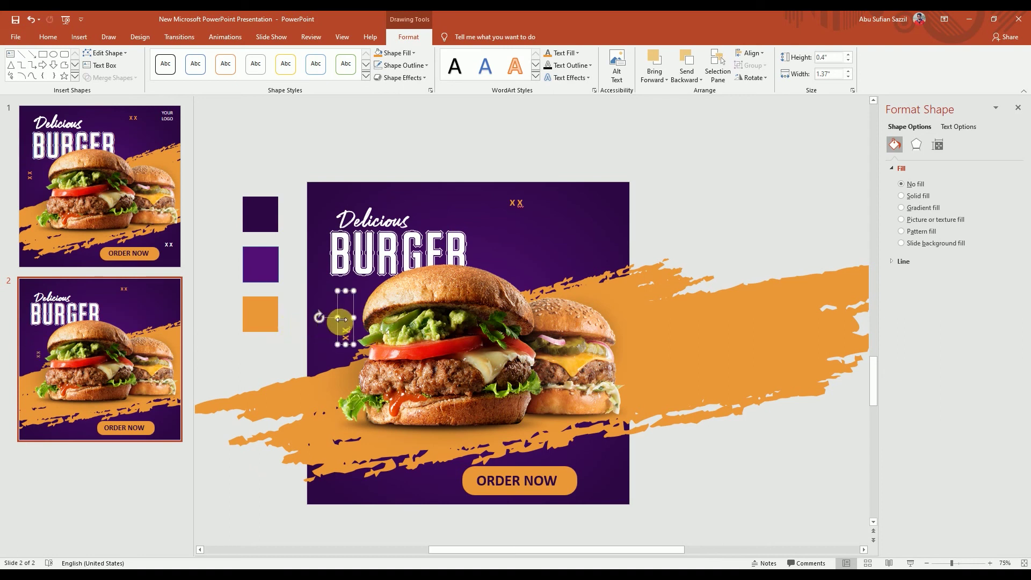
pyautogui.moveTo(348, 325); pyautogui.dragTo(331, 320)
# Paste another copy of the "X X" text above the ORDER NOW button's right end, turn it horizontal and colour it white
pyautogui.rightClick(331, 319)
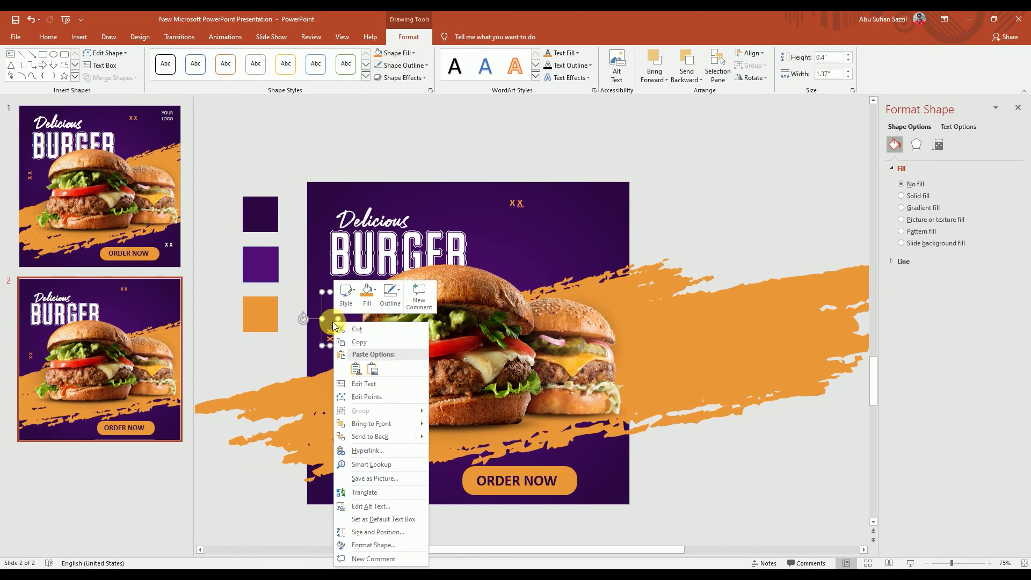
pyautogui.click(345, 338)
pyautogui.rightClick(595, 236)
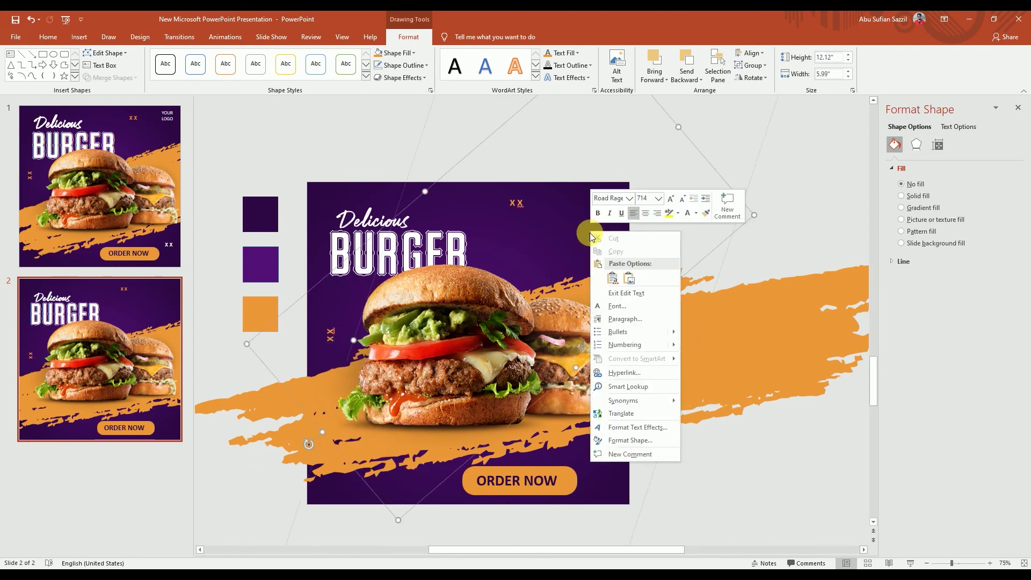
pyautogui.rightClick(711, 455)
pyautogui.click(733, 473)
pyautogui.moveTo(342, 307); pyautogui.dragTo(607, 435)
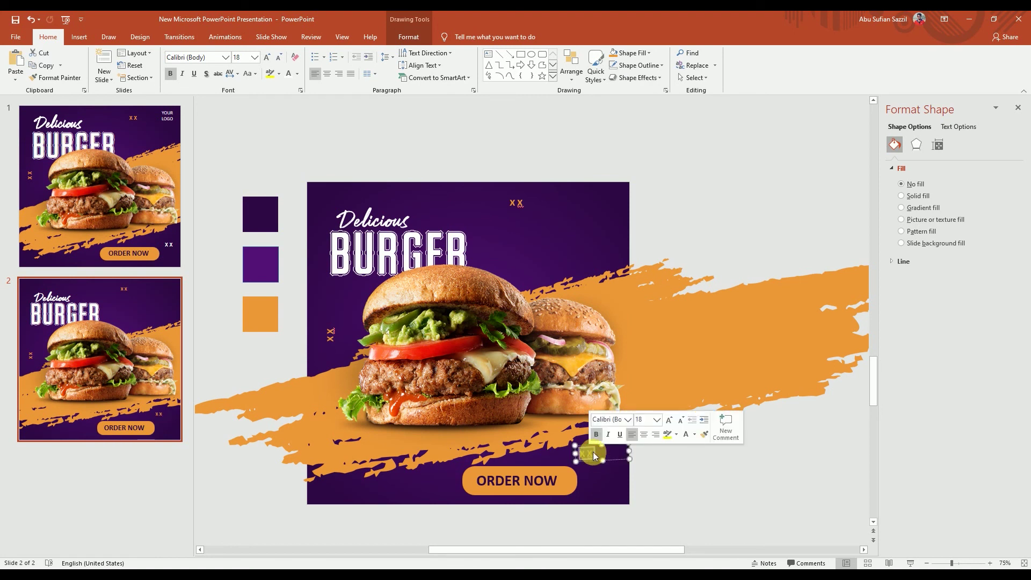
pyautogui.click(709, 492)
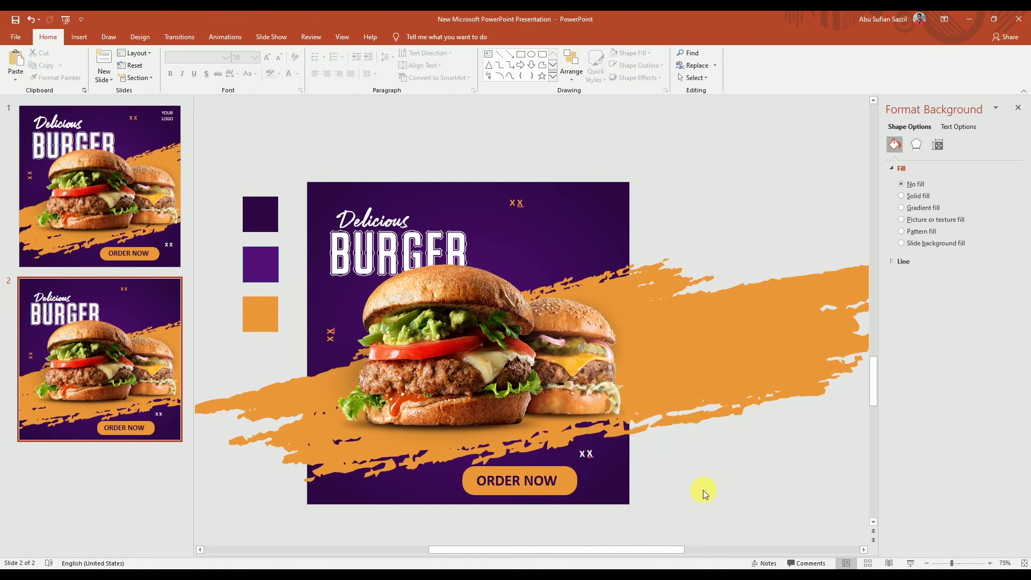